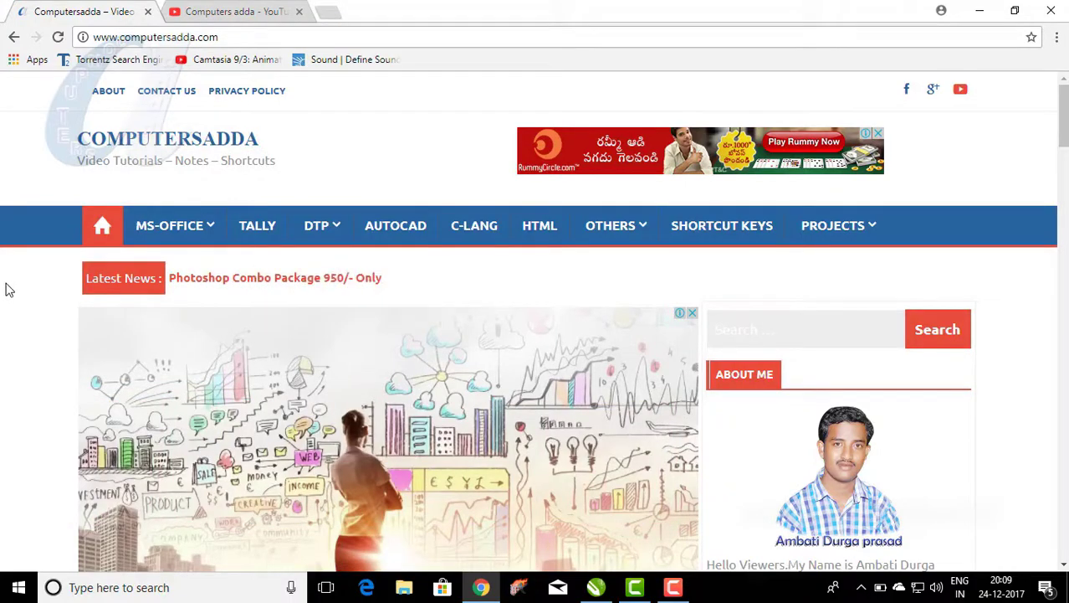
Switch to the Chrome tab showing the Computers adda YouTube channel page
left_click(209, 11)
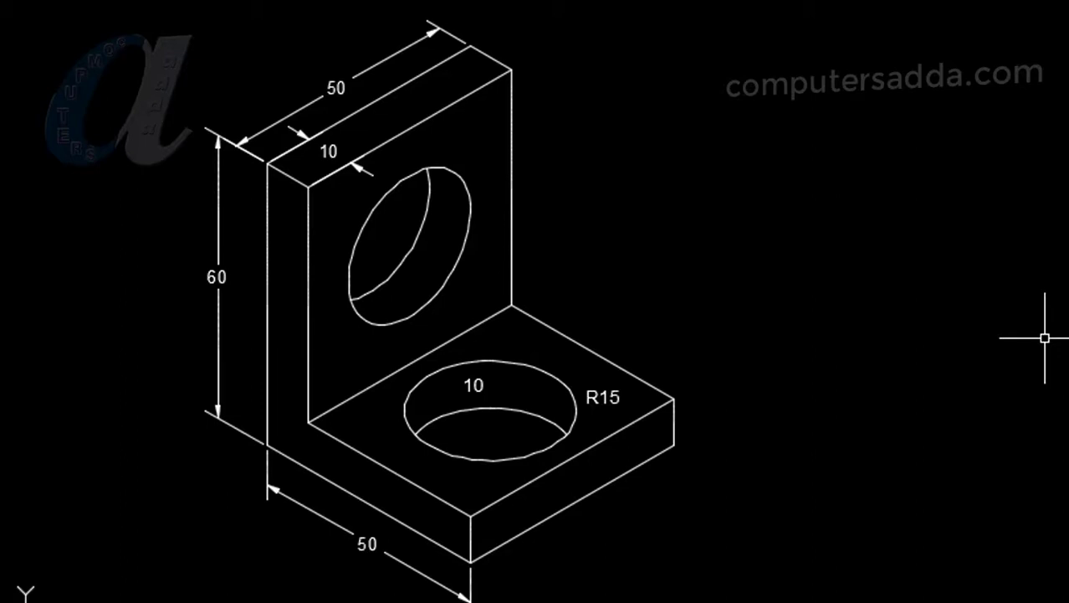
Beside the reference, draw the 50-unit slanted base edge, 60-unit vertical edge and 10-unit top edge
scroll(687, 224, "down", 1)
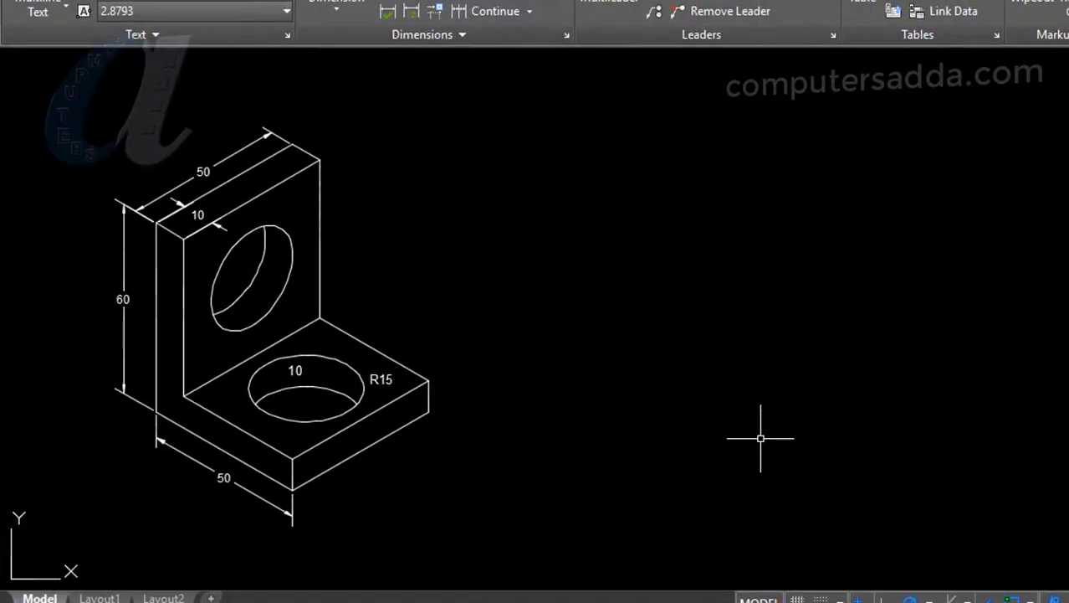
left_click(842, 502)
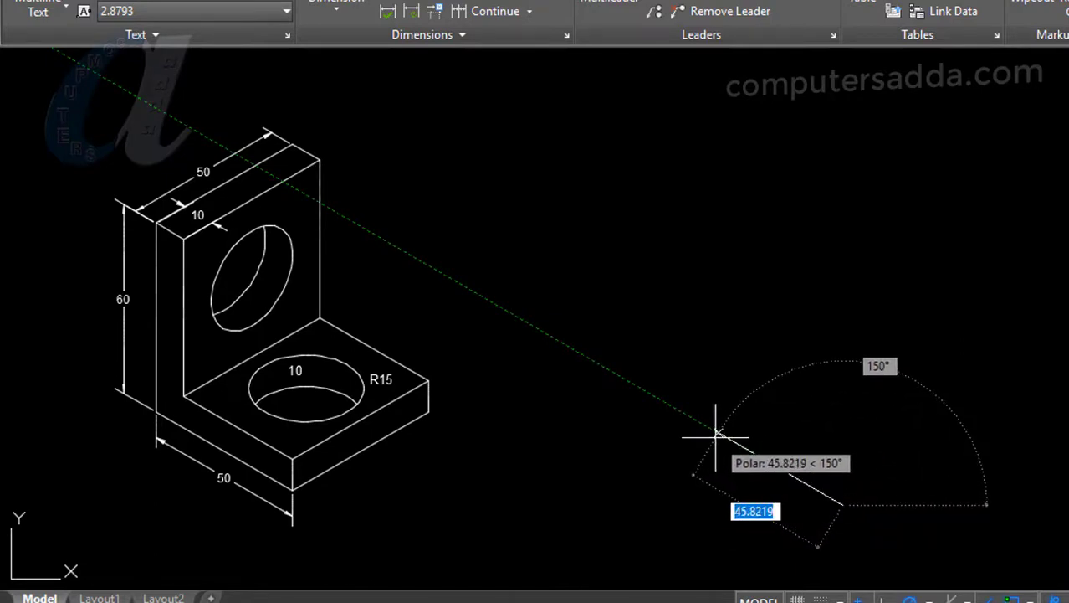
type("50")
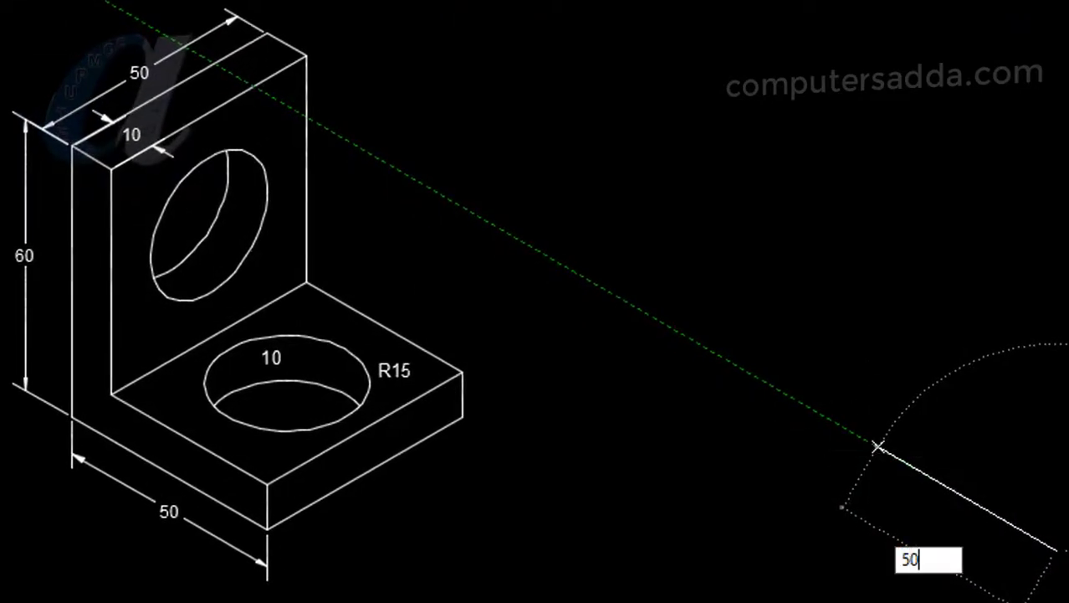
key("Return")
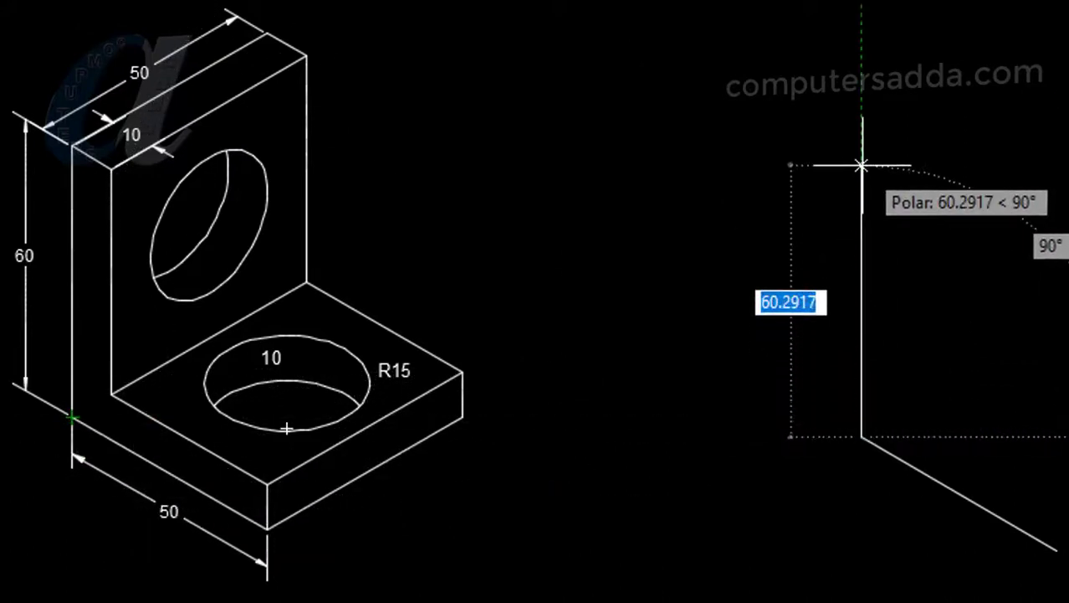
type("60")
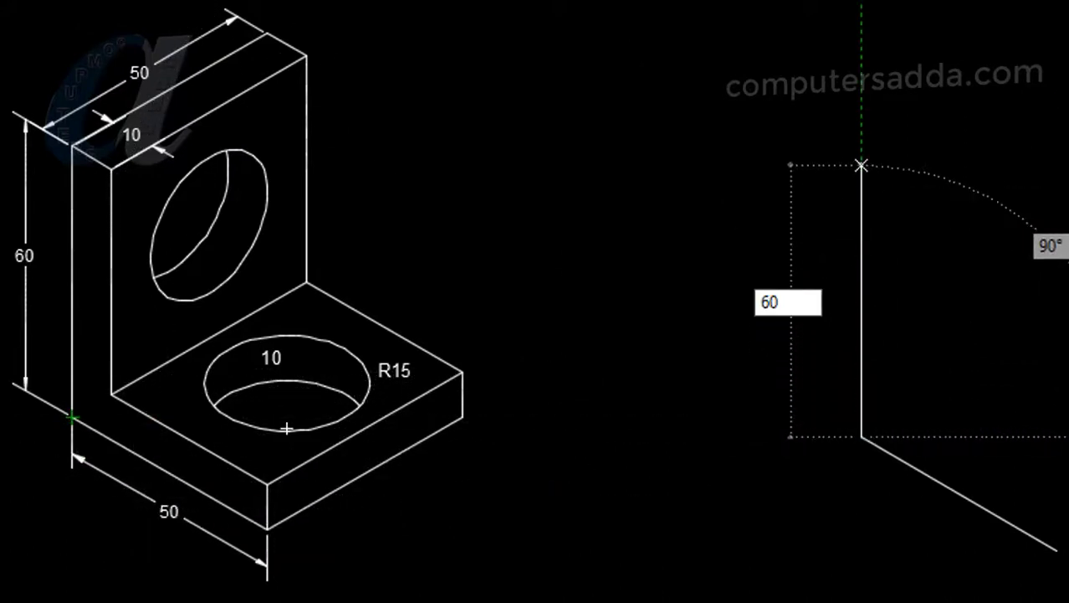
key("Return")
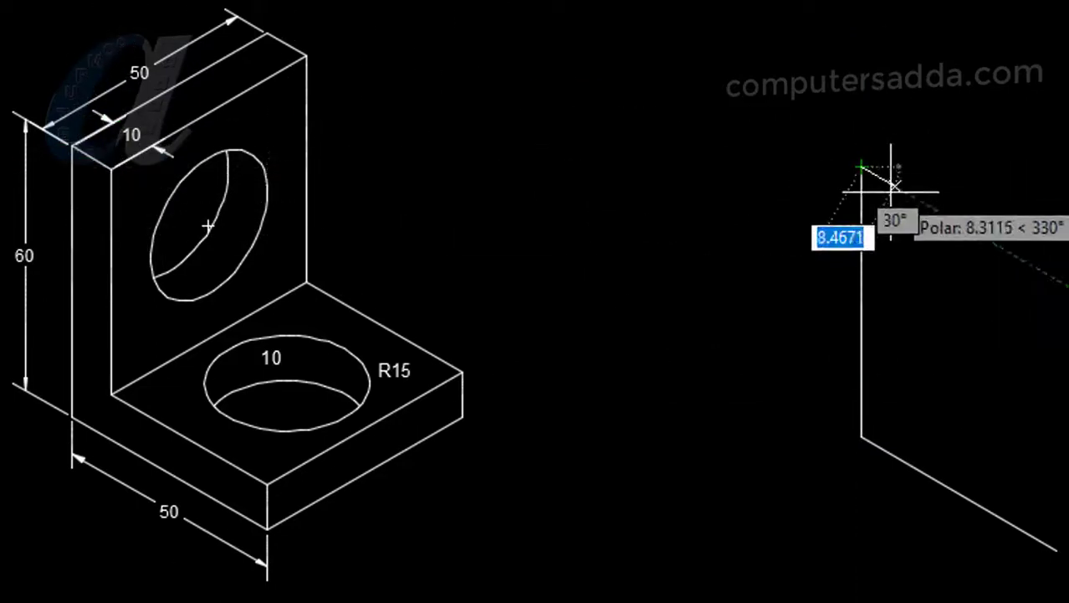
type("10")
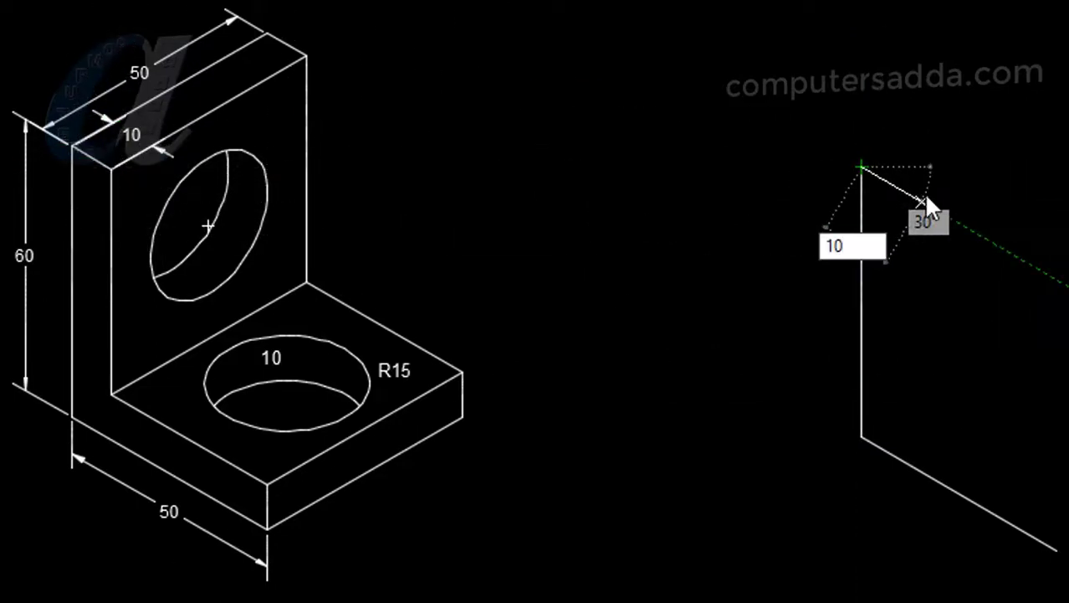
key("Return")
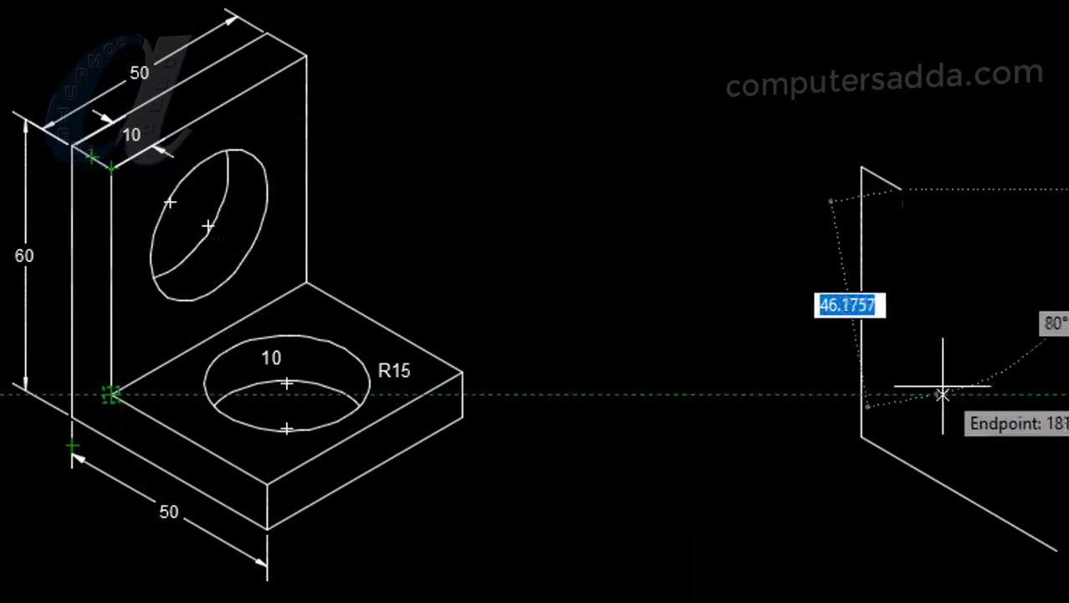
Add the 50-unit inner vertical and 40-unit inner base edges, then close the L outline
type("50")
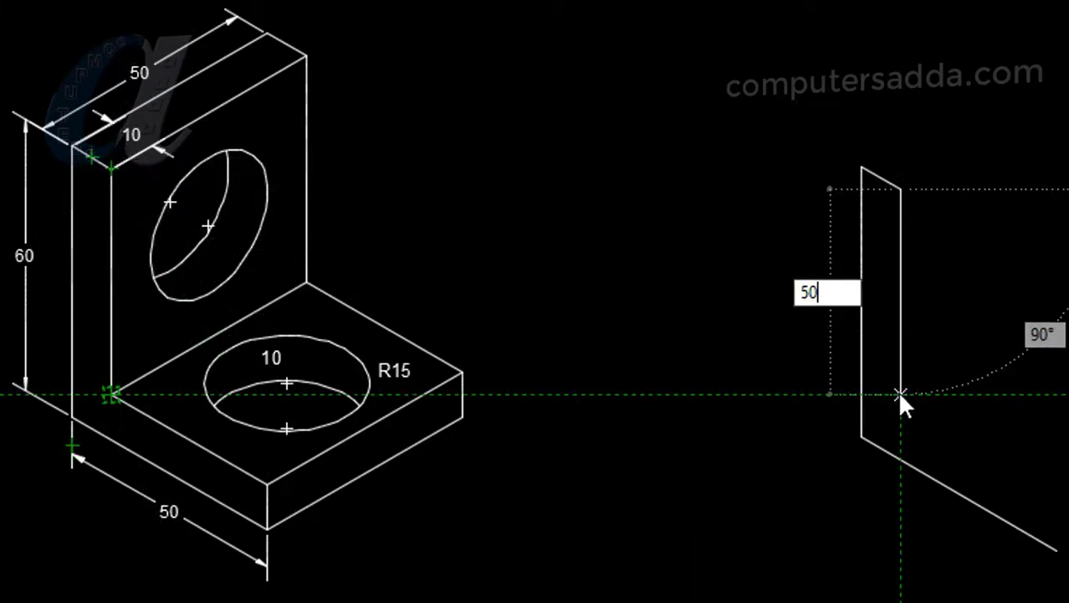
key("Return")
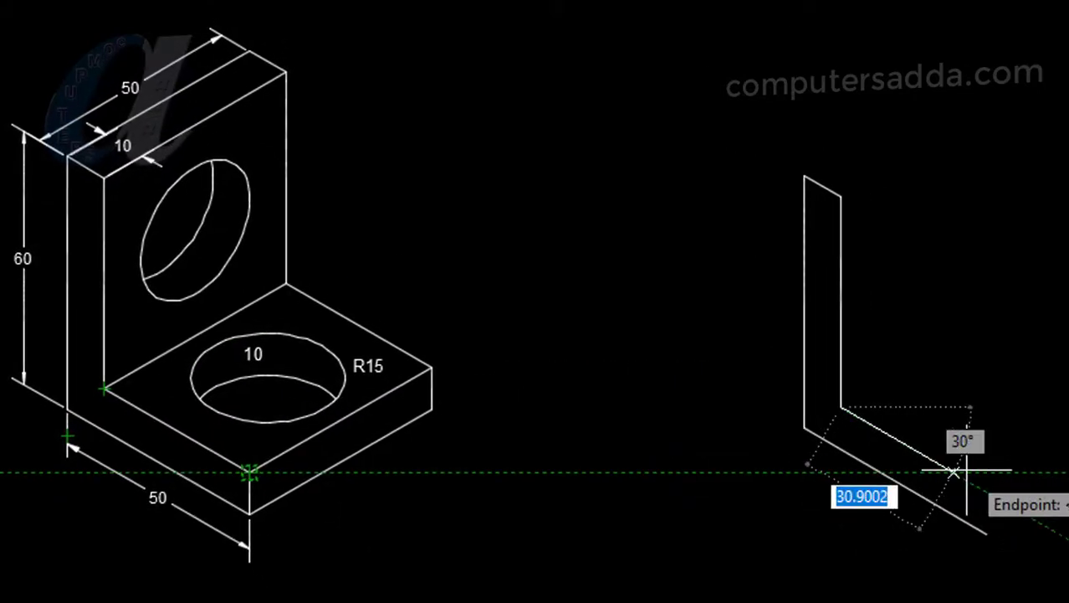
type("0")
key("Return")
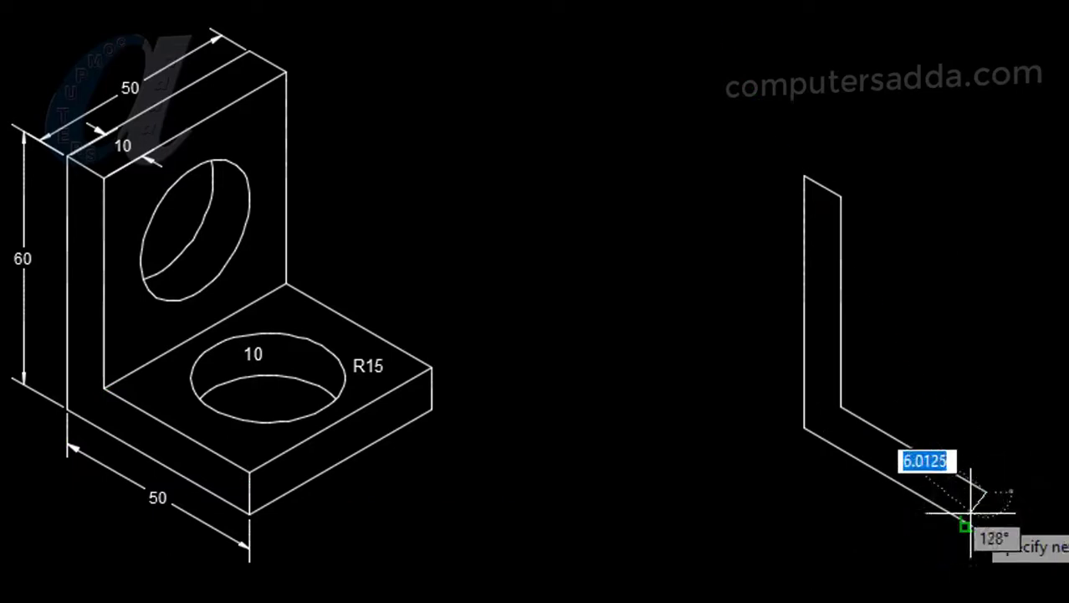
left_click(986, 533)
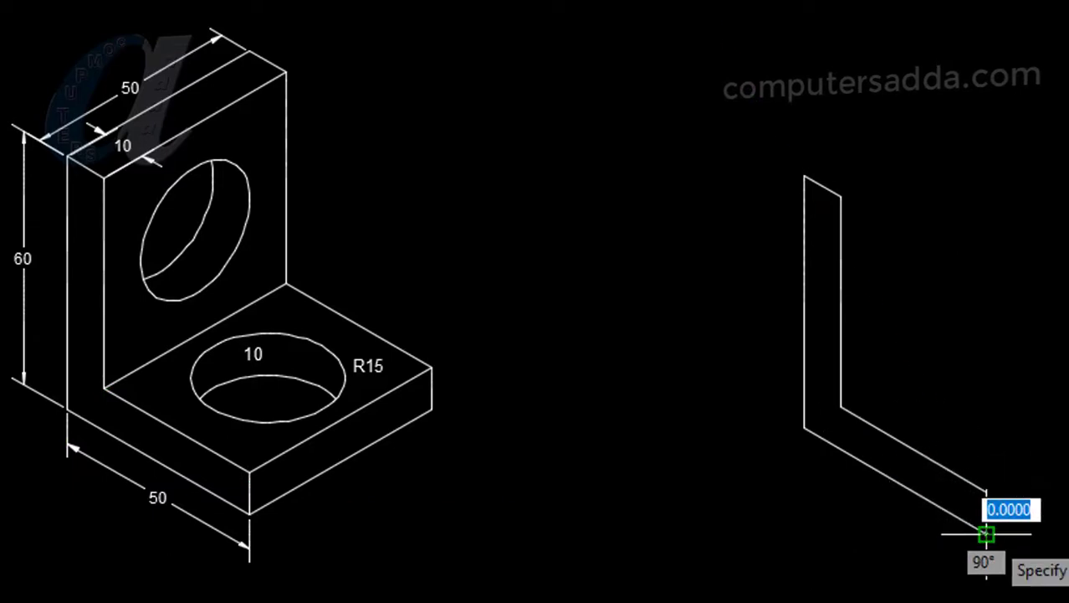
key("Return")
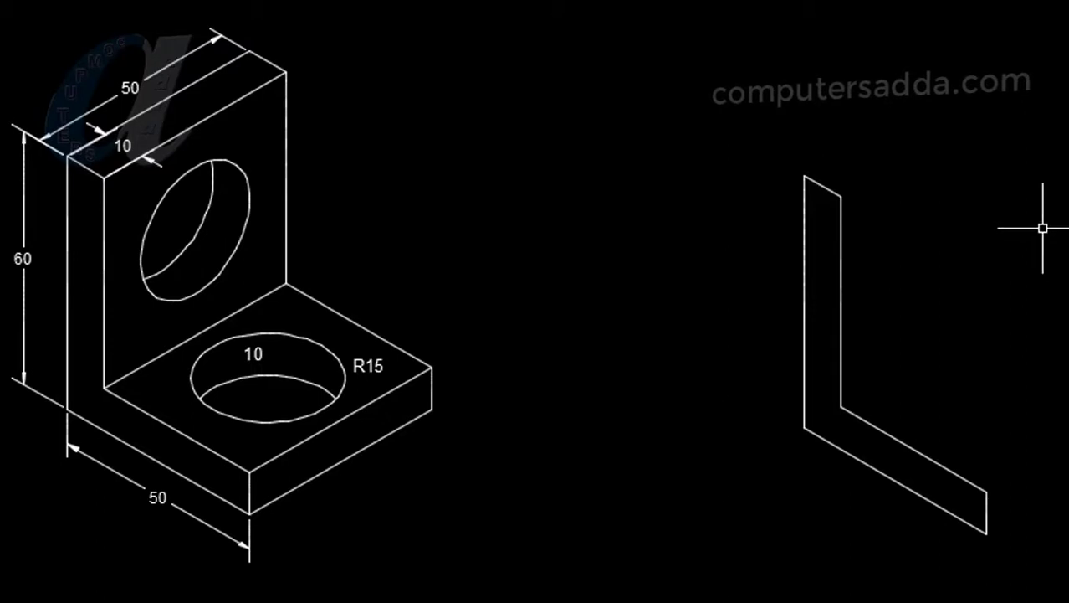
Draw a 50-unit receding depth edge back from the profile's top corner
key("Return")
left_click(804, 176)
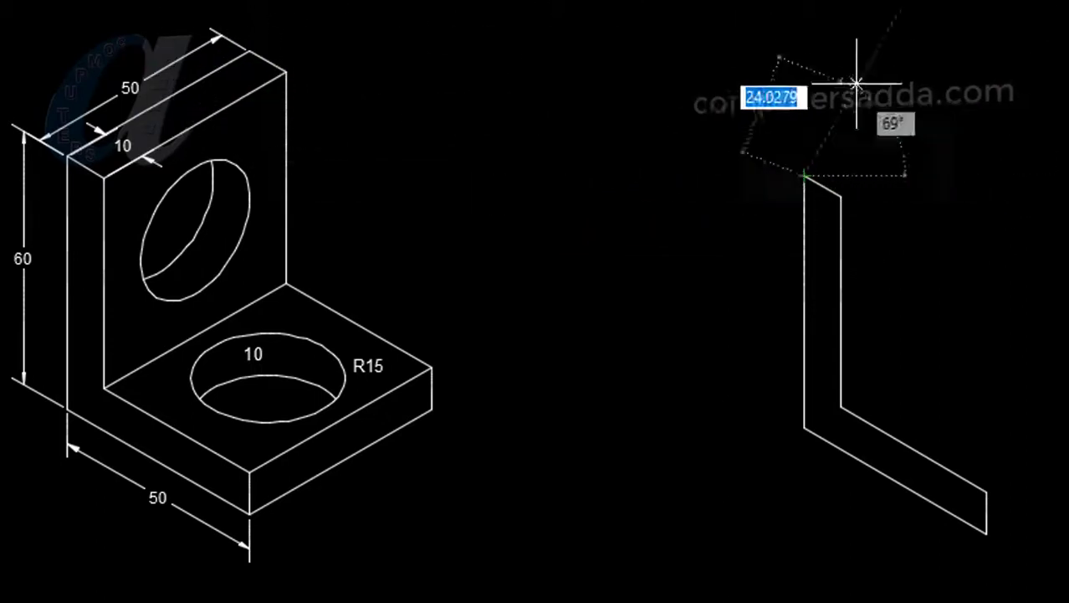
type("50")
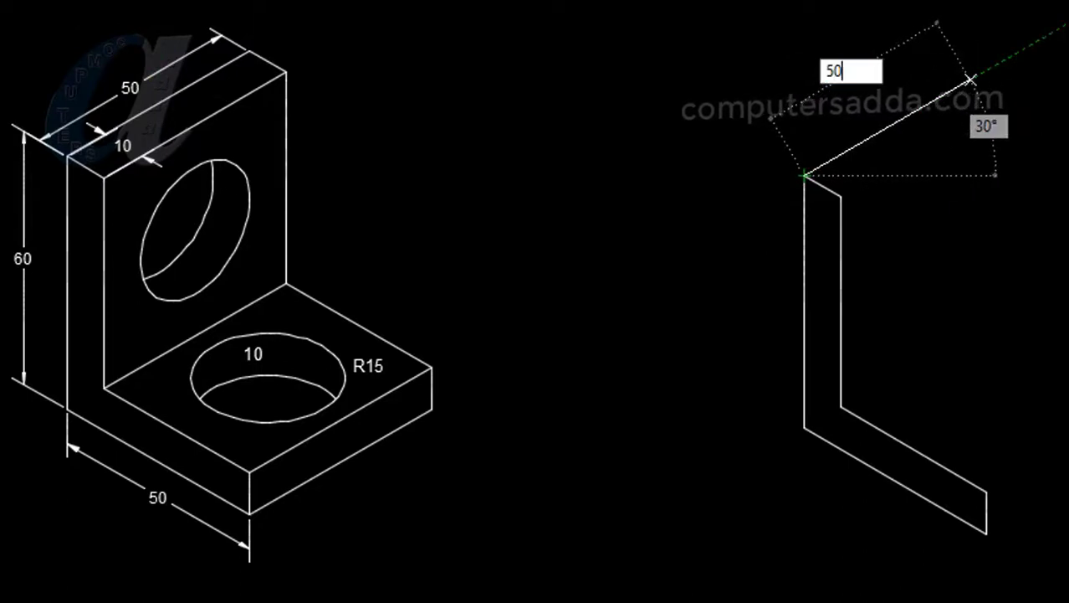
key("Return")
key("Return")
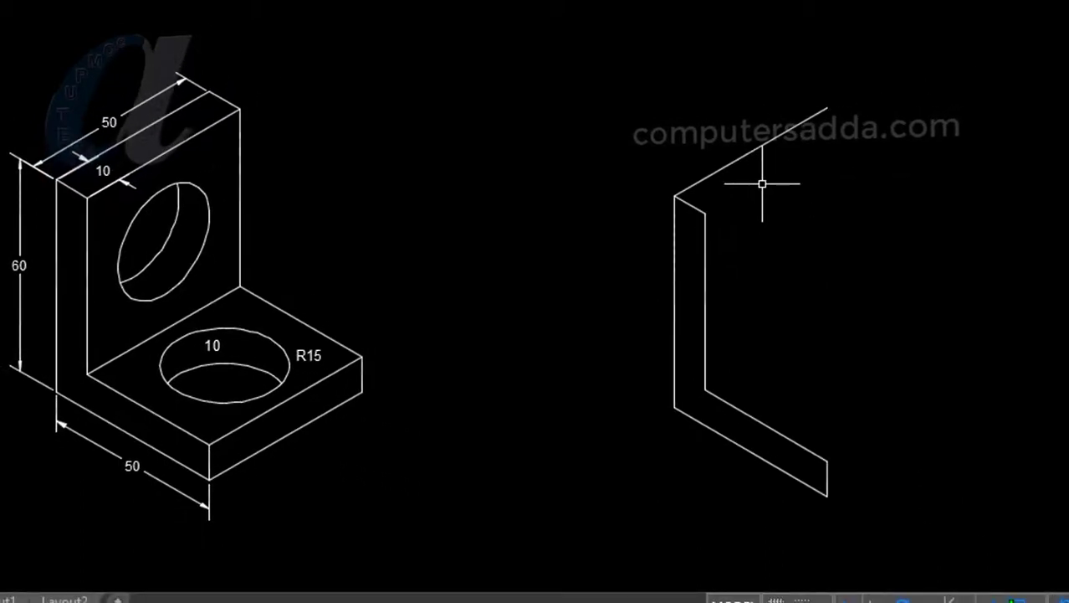
Copy that receding edge to the inner upper, inner lower, base outer and bottom front corners
type("co")
key("Return")
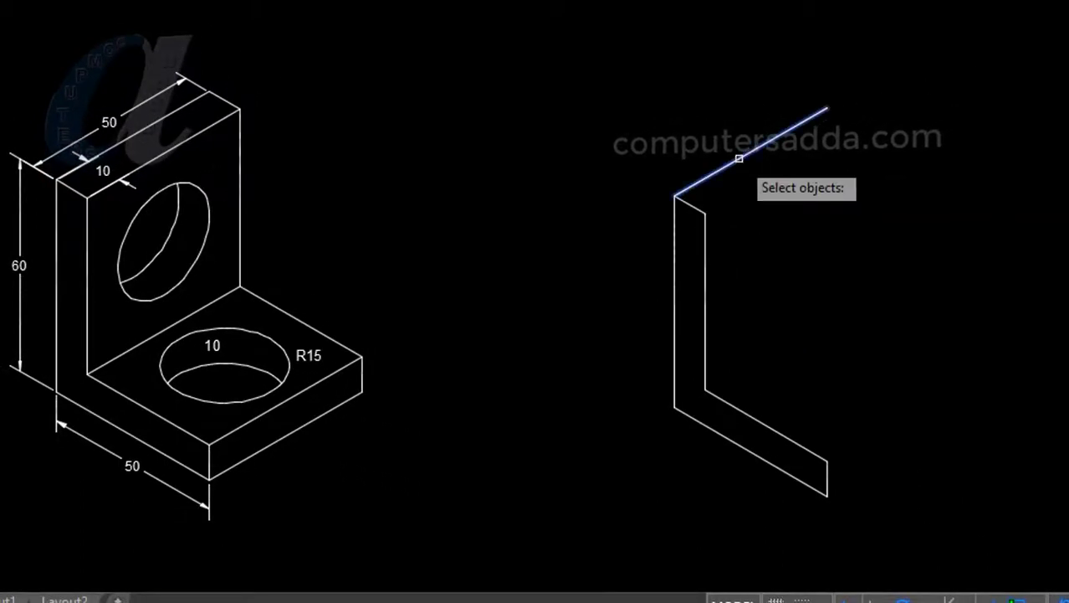
left_click(740, 159)
key("Return")
left_click(674, 195)
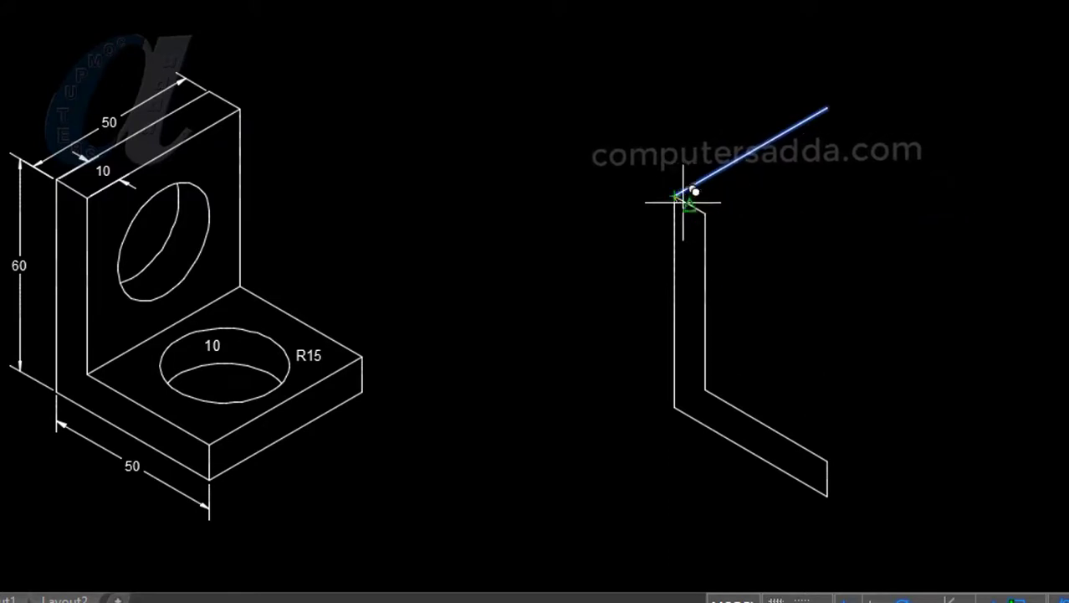
left_click(705, 211)
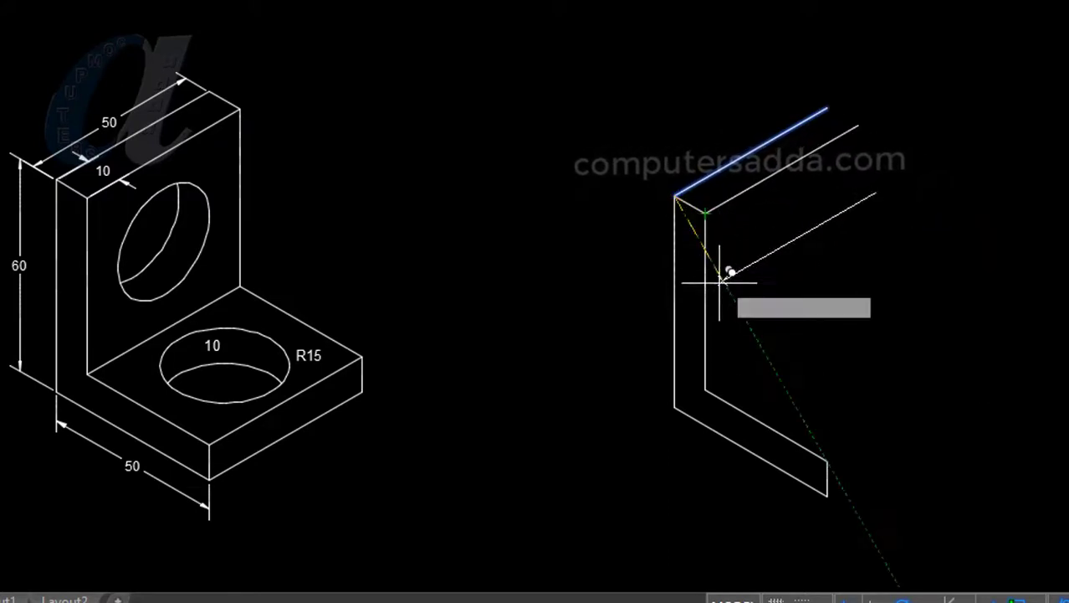
left_click(706, 389)
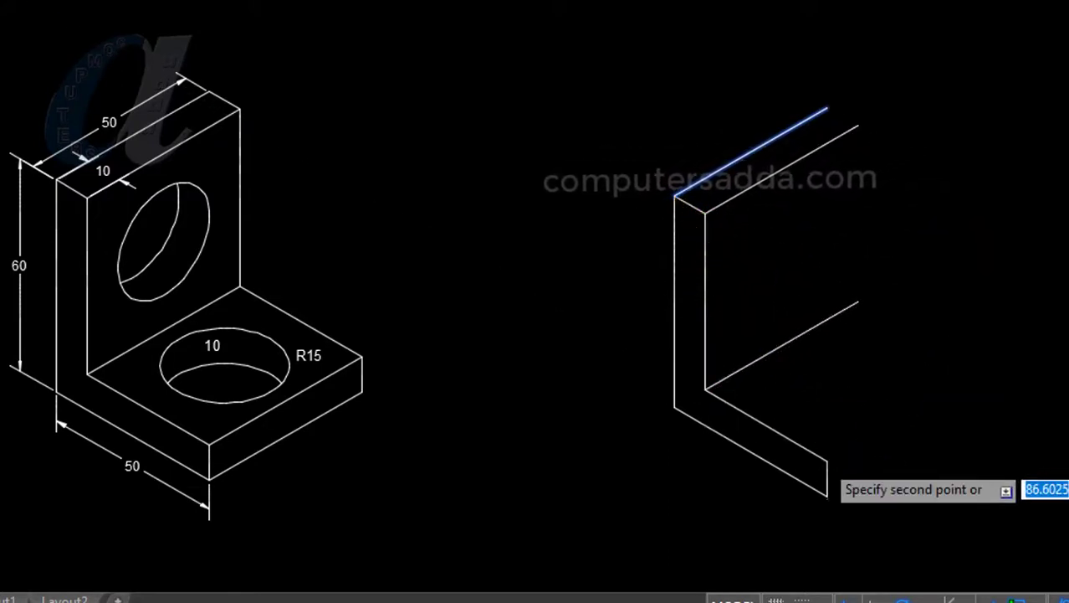
left_click(827, 460)
key("Return")
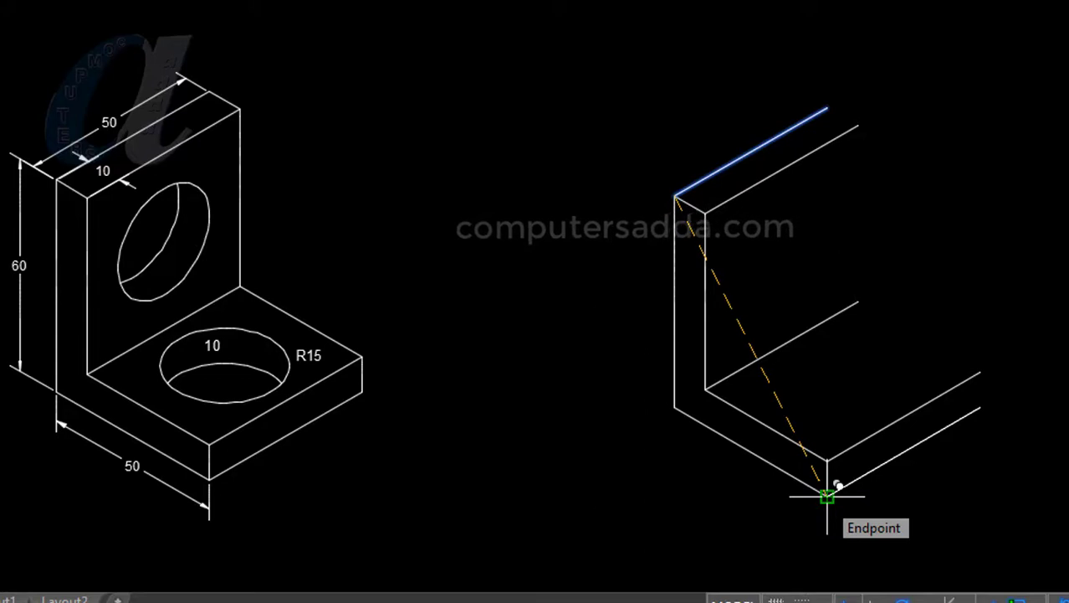
left_click(828, 496)
key("Return")
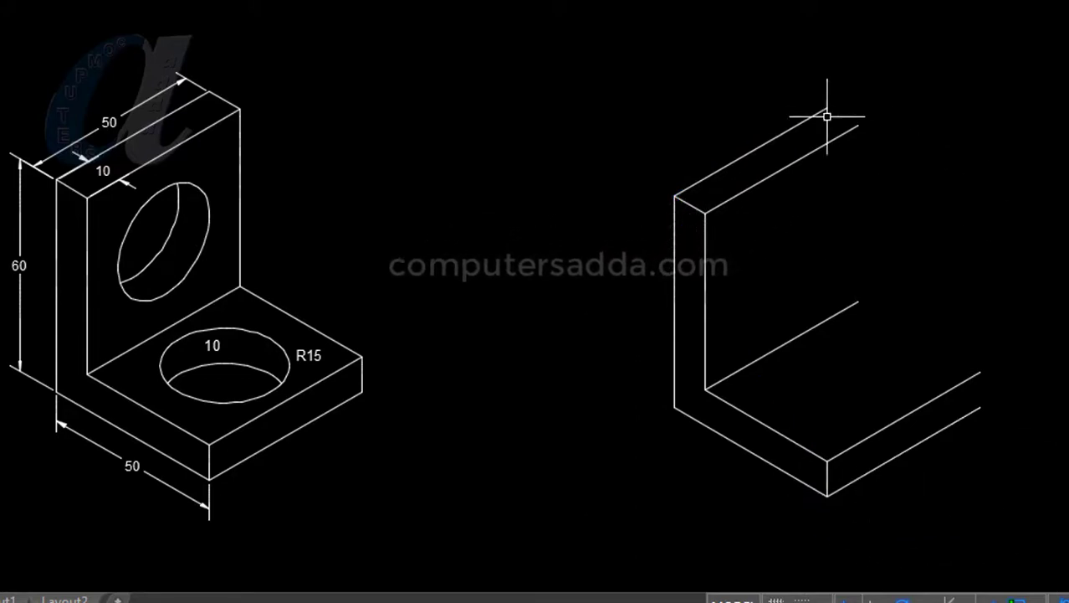
Close the far ends of the upright and base with connecting lines
key("l")
key("Return")
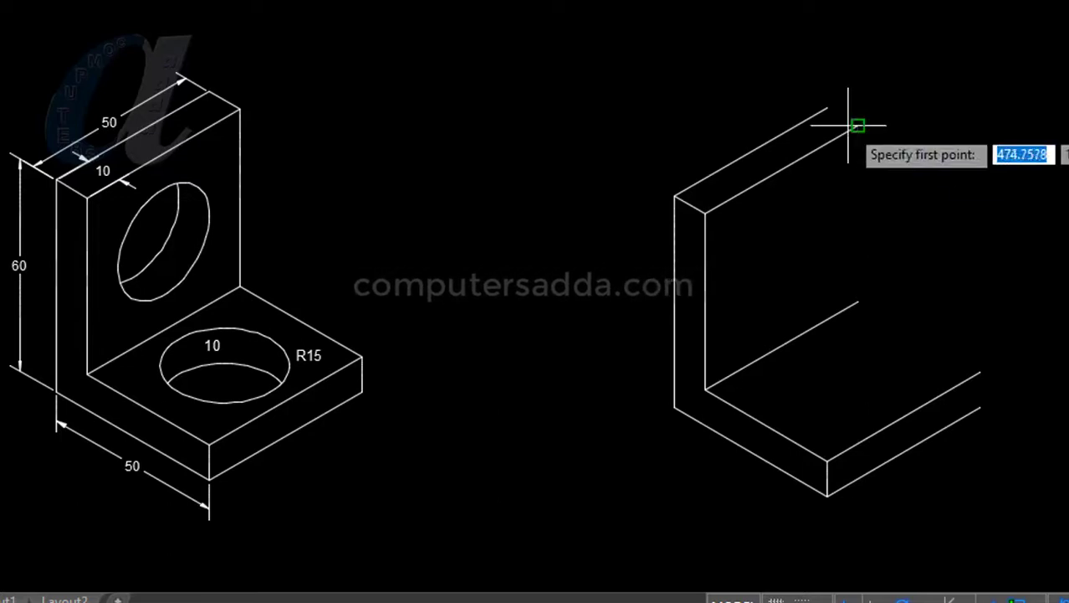
left_click(827, 108)
left_click(858, 126)
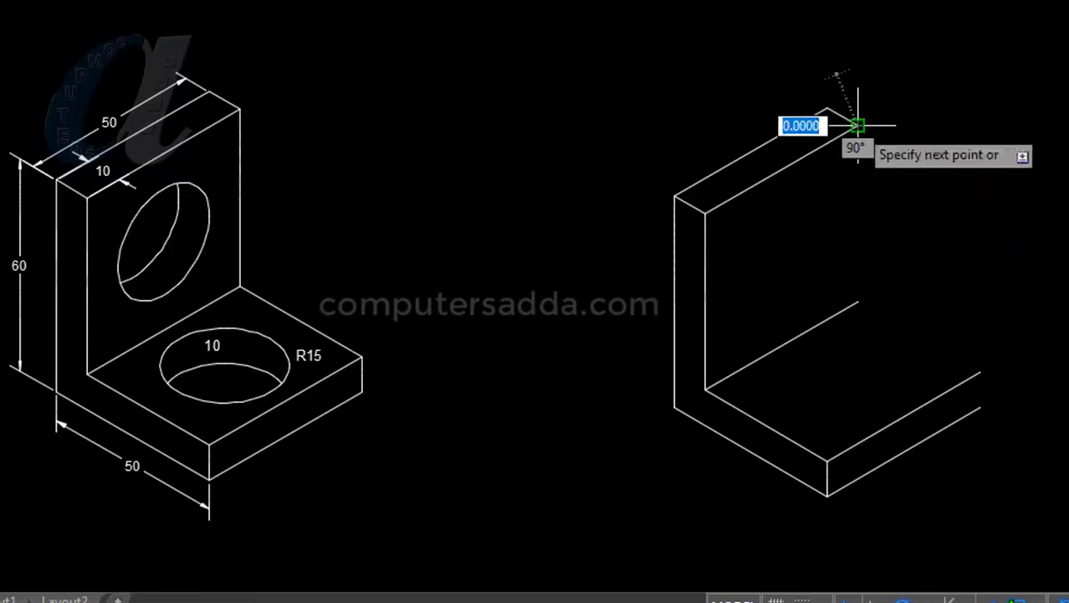
left_click(858, 301)
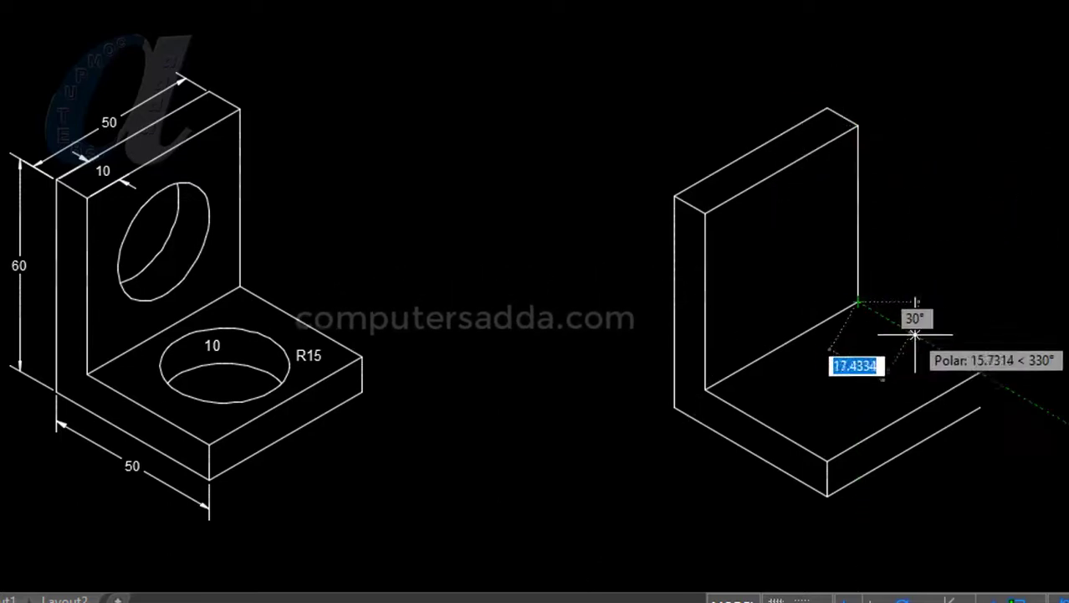
left_click(981, 372)
left_click(981, 406)
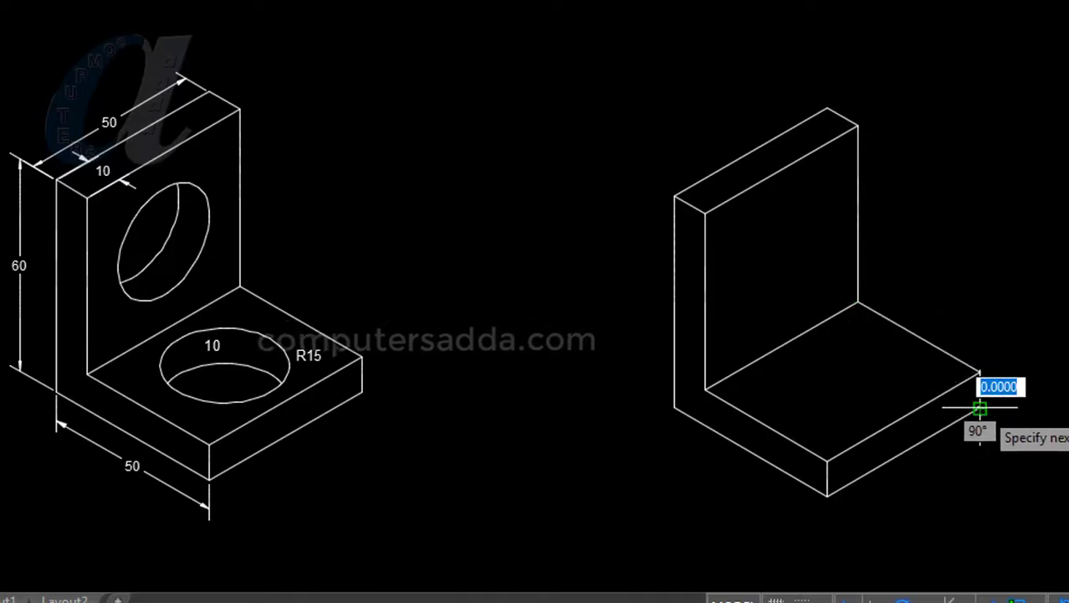
key("Return")
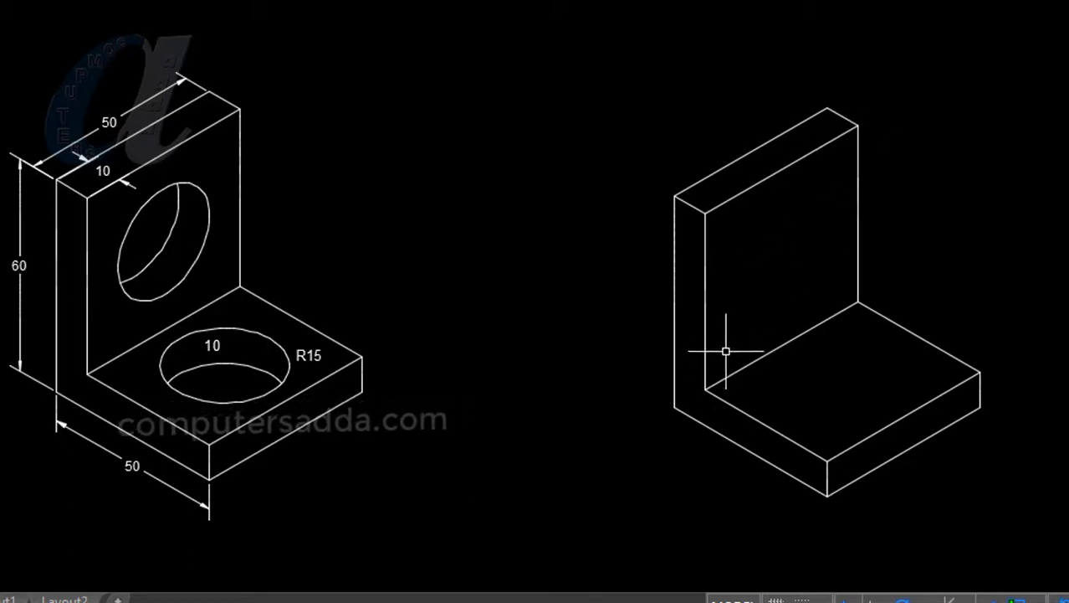
Draw diagonals from the inner corner to the upright's top corner and the base's far corner
type("l")
key("Return")
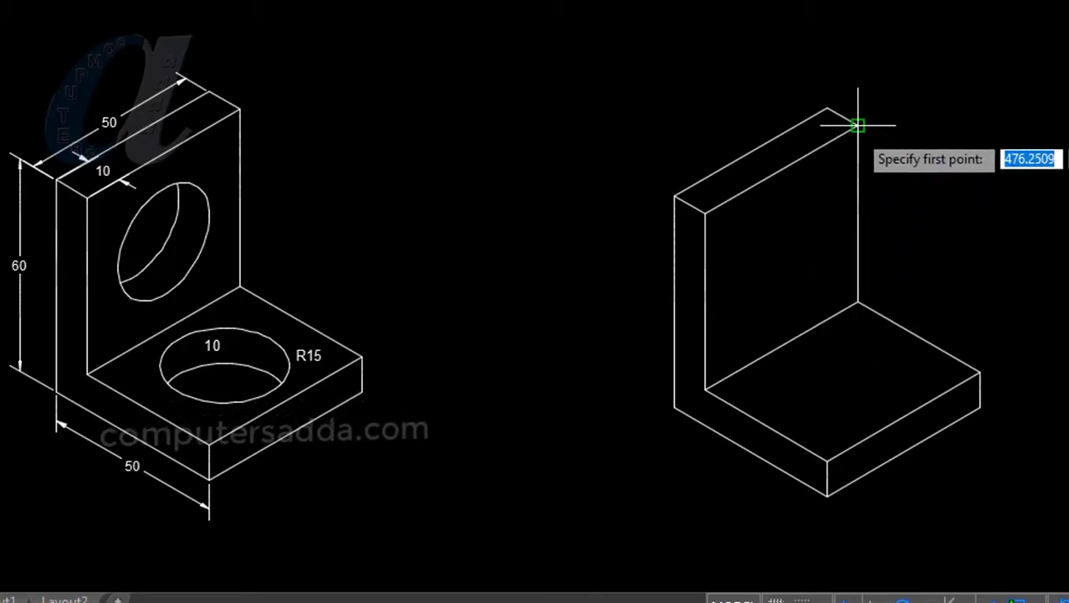
left_click(858, 125)
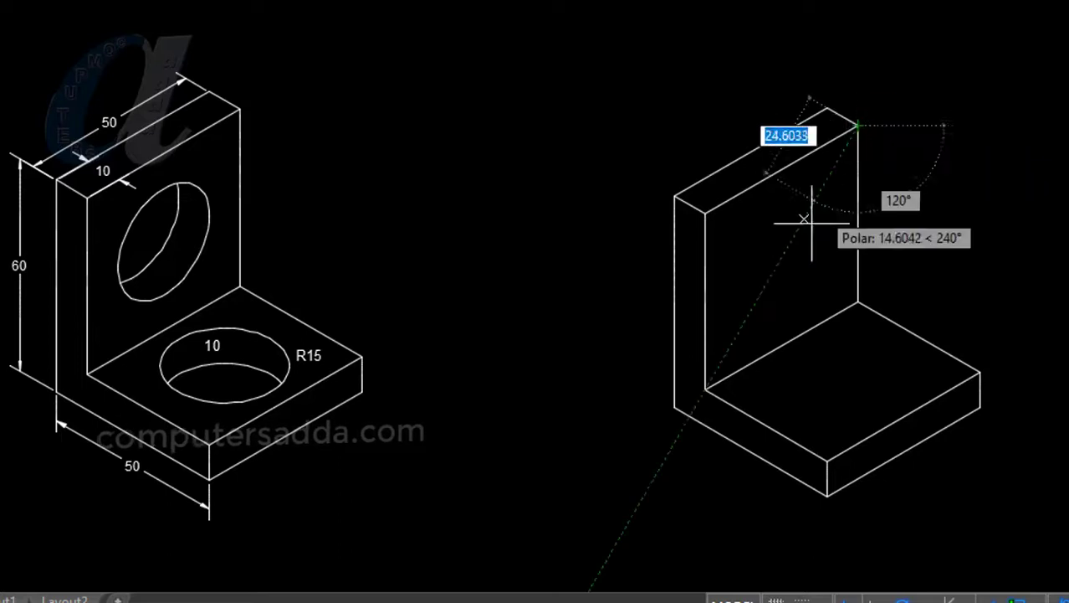
left_click(706, 389)
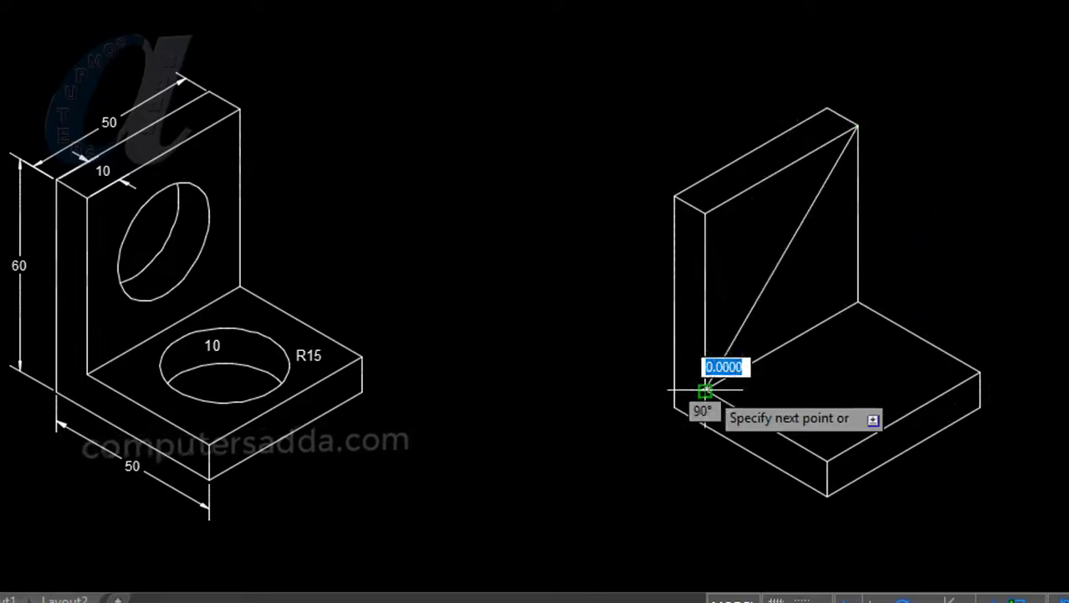
left_click(980, 373)
key("Return")
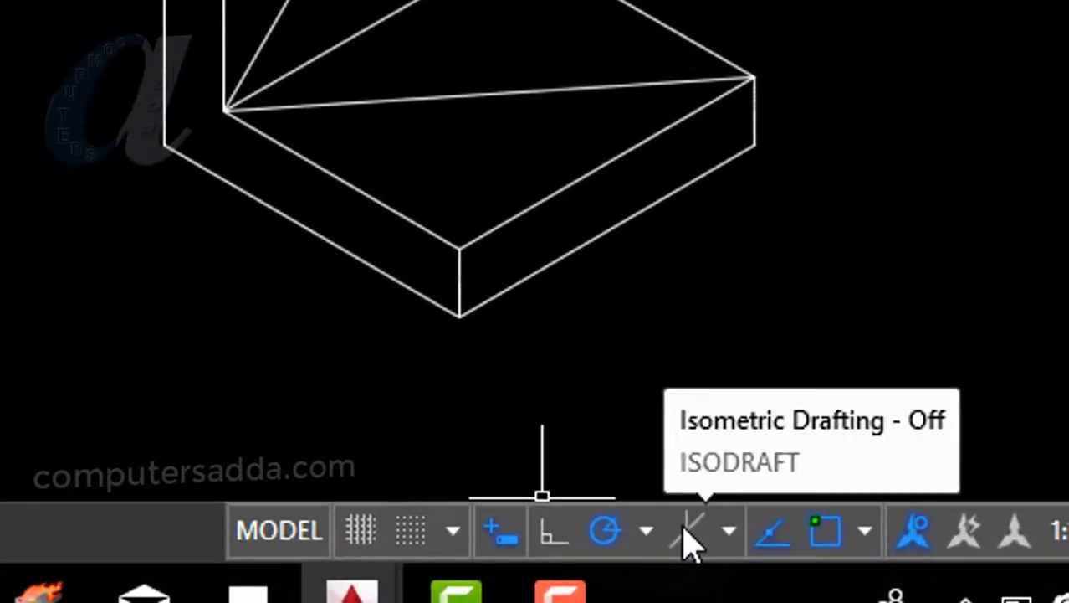
Turn on isometric drafting and check the isoplane choices without changing them
left_click(688, 535)
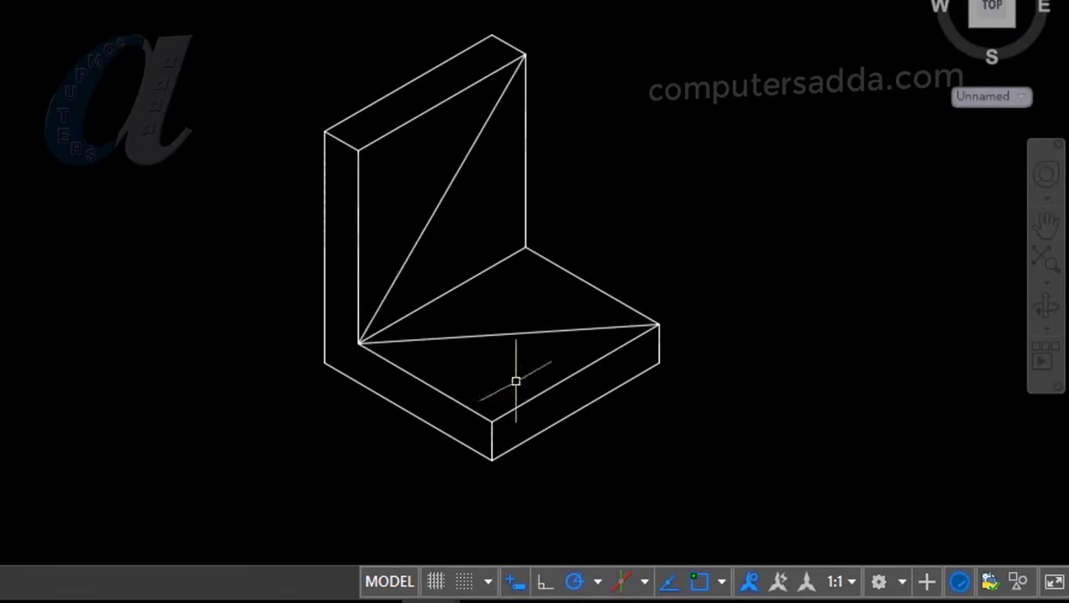
left_click(644, 581)
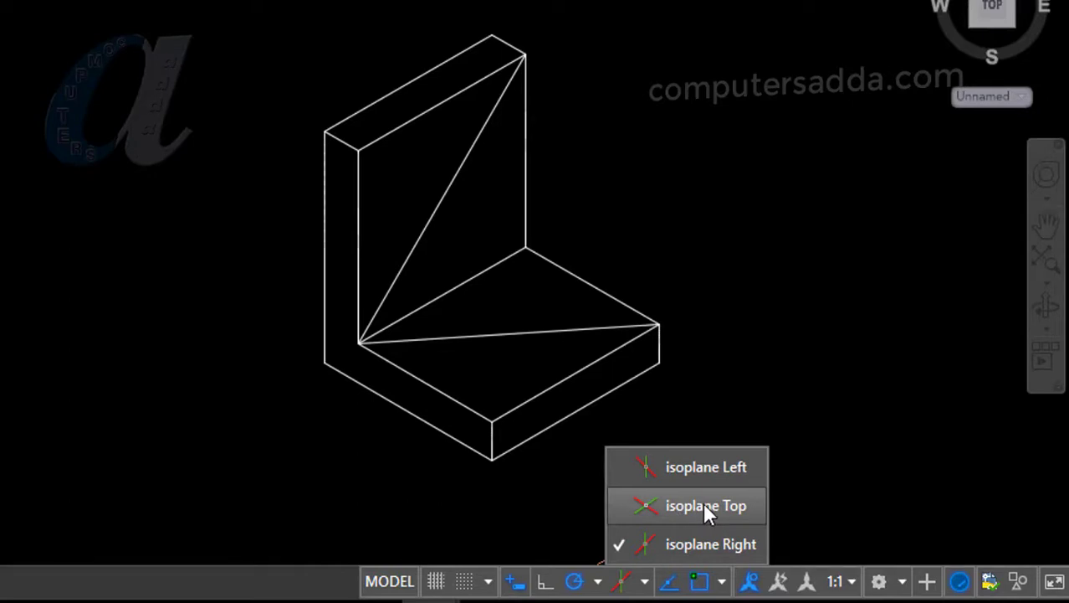
left_click(482, 538)
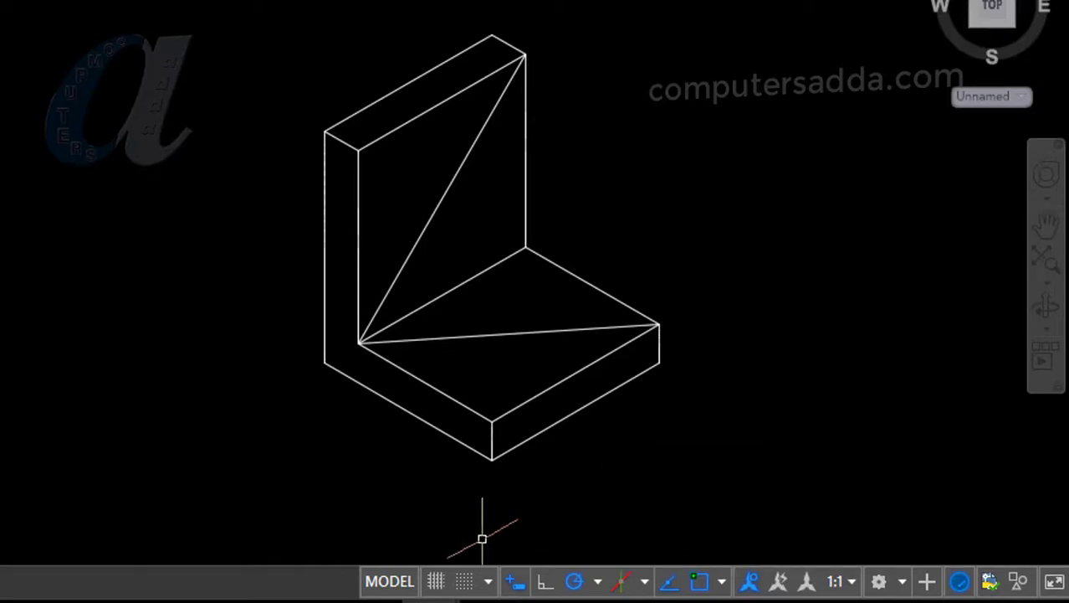
Confirm isometric snap in the Snap and Grid settings and accept them
right_click(466, 582)
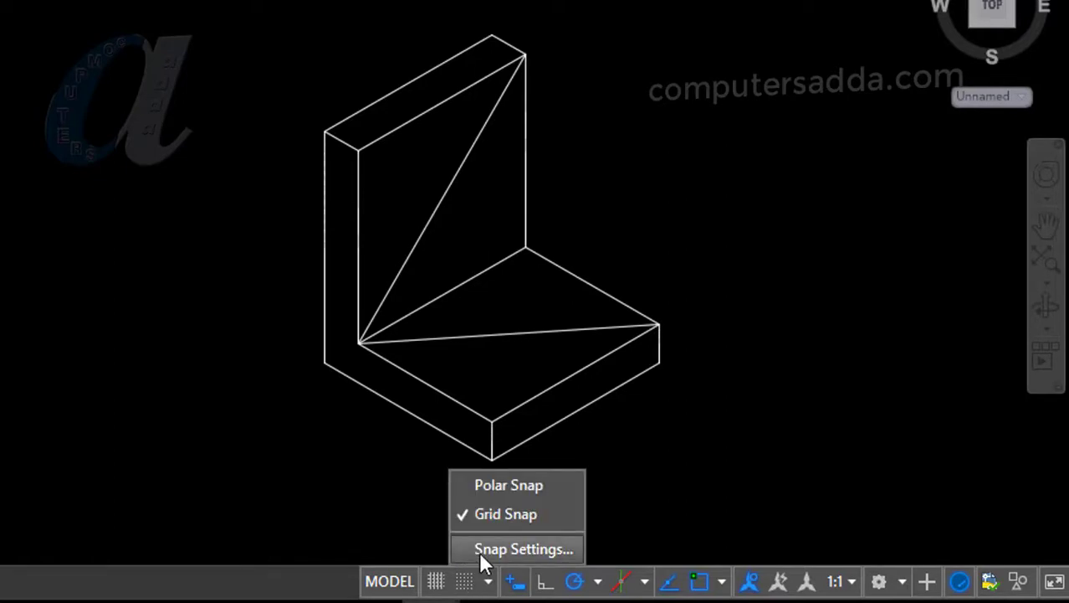
left_click(479, 550)
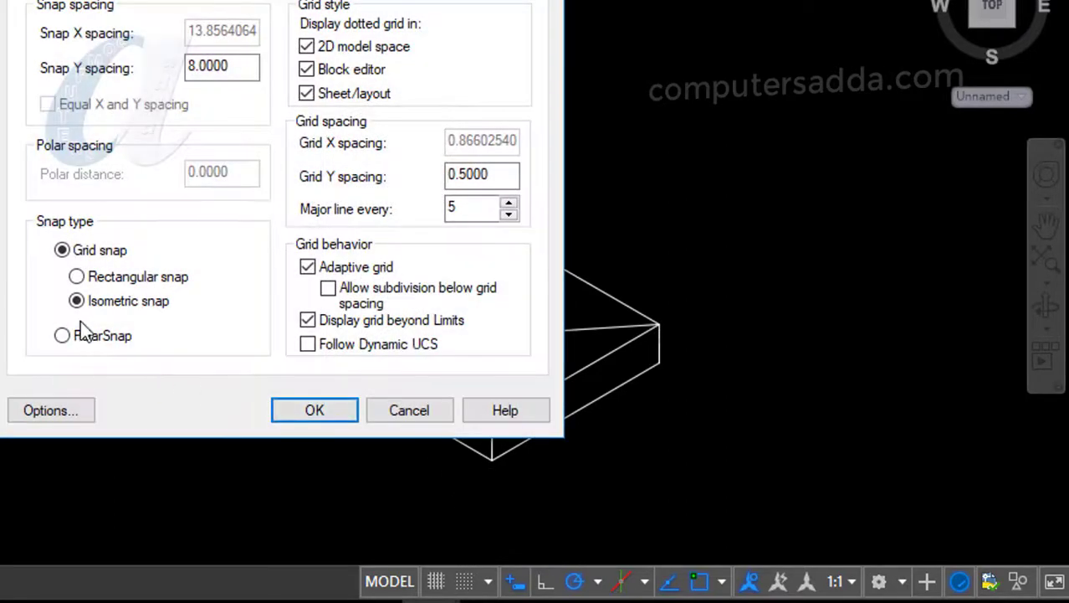
left_click(297, 421)
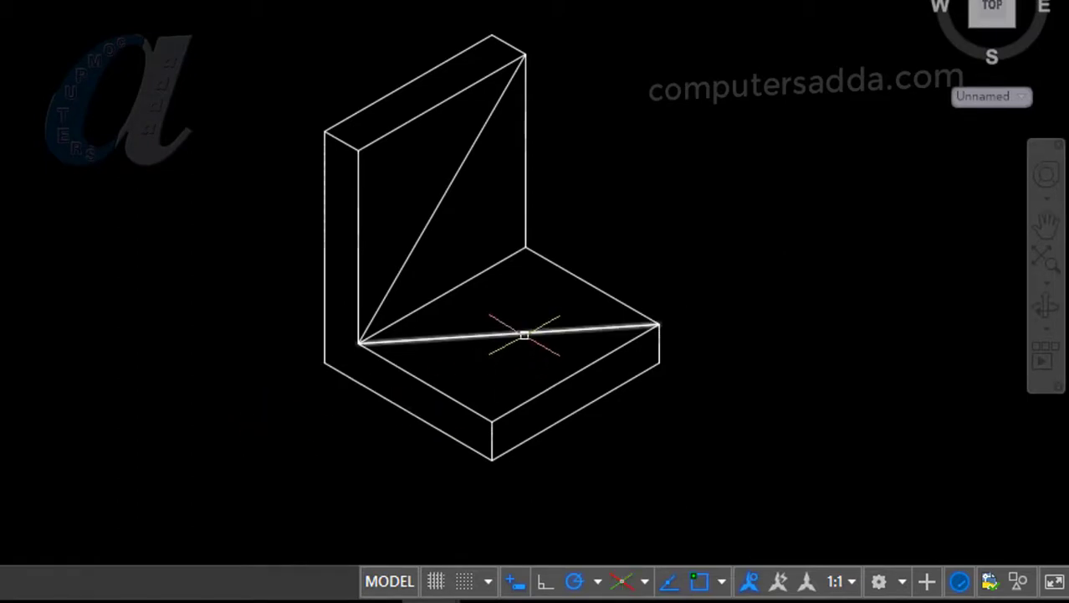
With the Top isoplane, draw a radius-15 isocircle centred on the base diagonal's midpoint
left_click(645, 581)
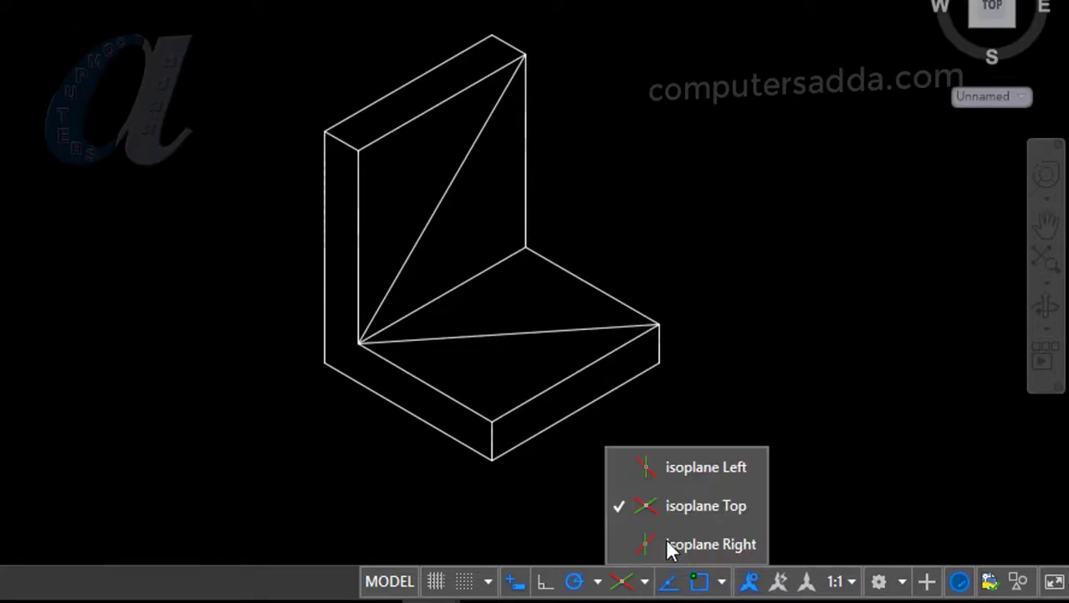
left_click(687, 504)
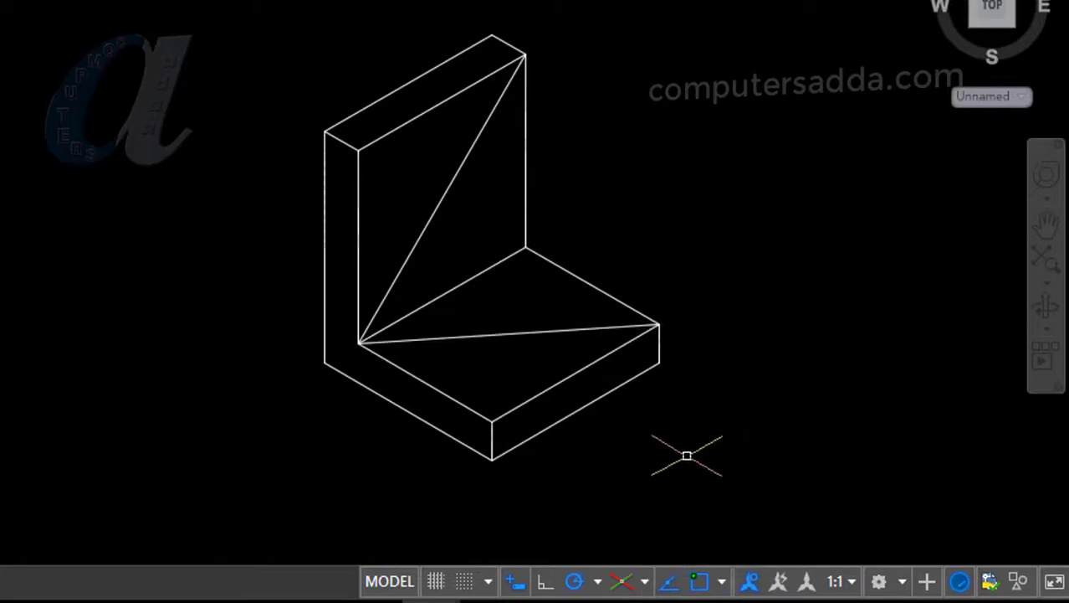
mouse_move(859, 381)
middle_mouse_down()
mouse_move(776, 362)
mouse_move(794, 363)
middle_mouse_up()
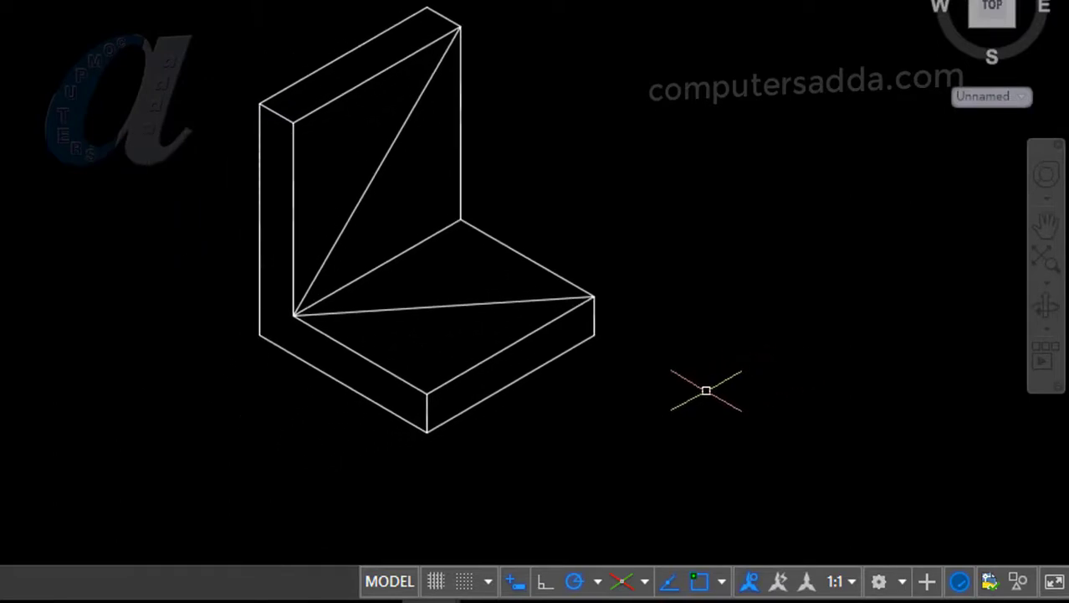
type("EL")
key("Return")
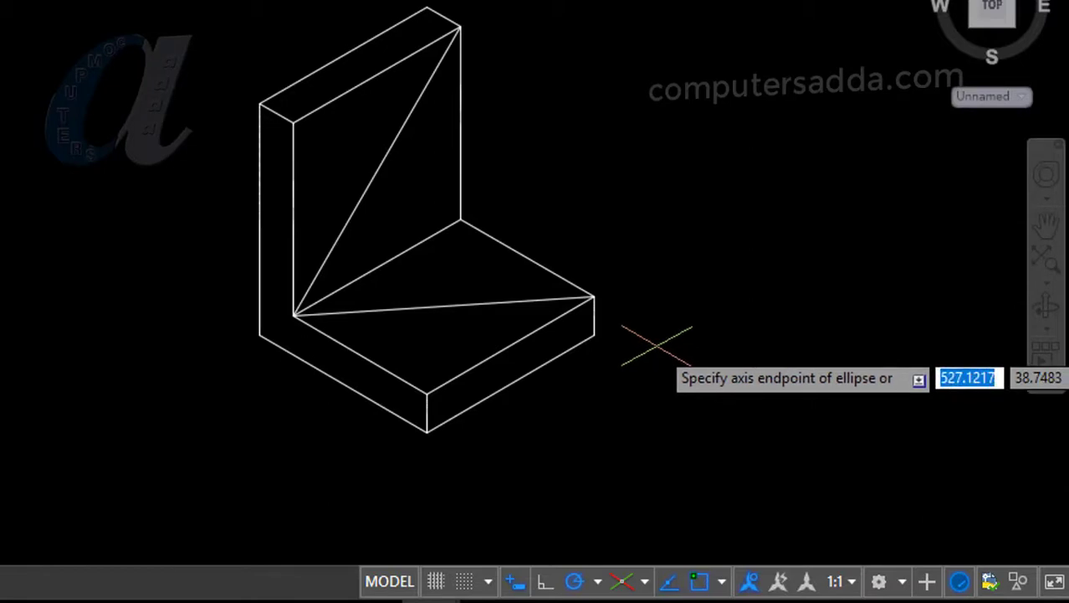
type("i")
key("Return")
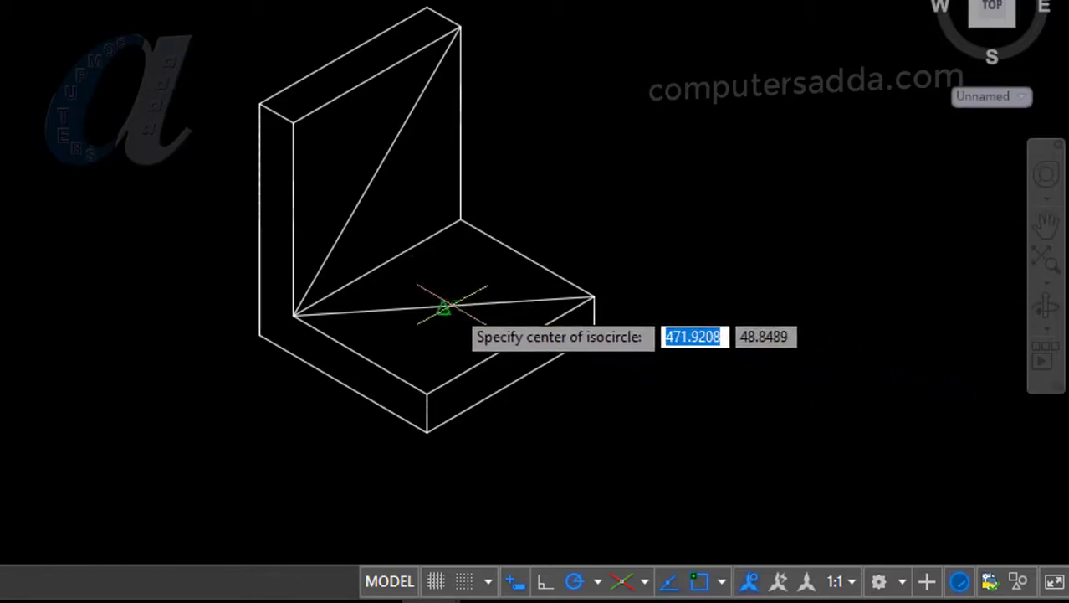
left_click(443, 305)
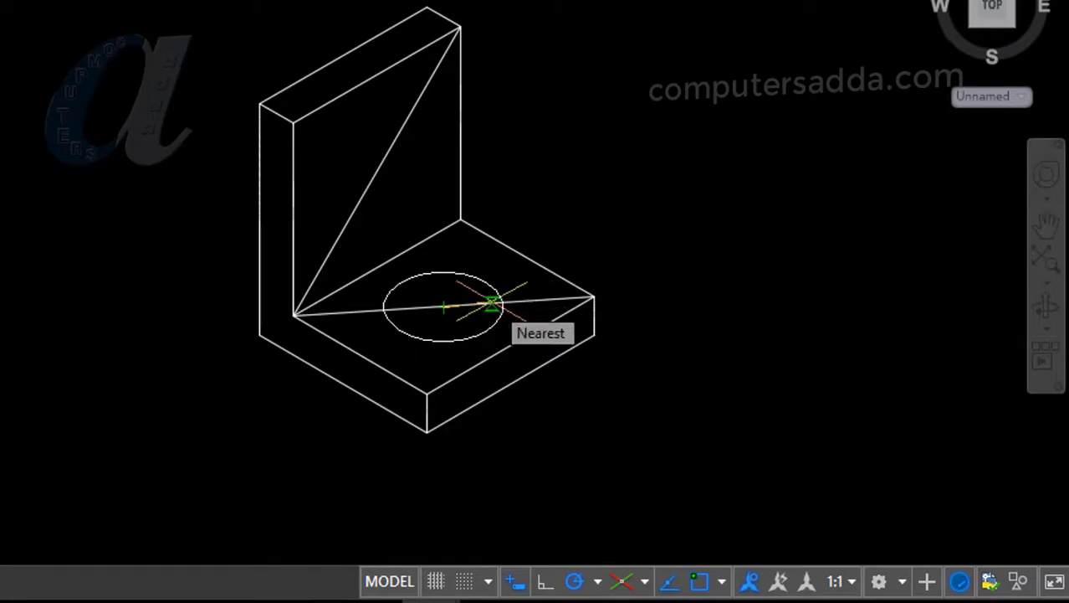
type("15")
key("Return")
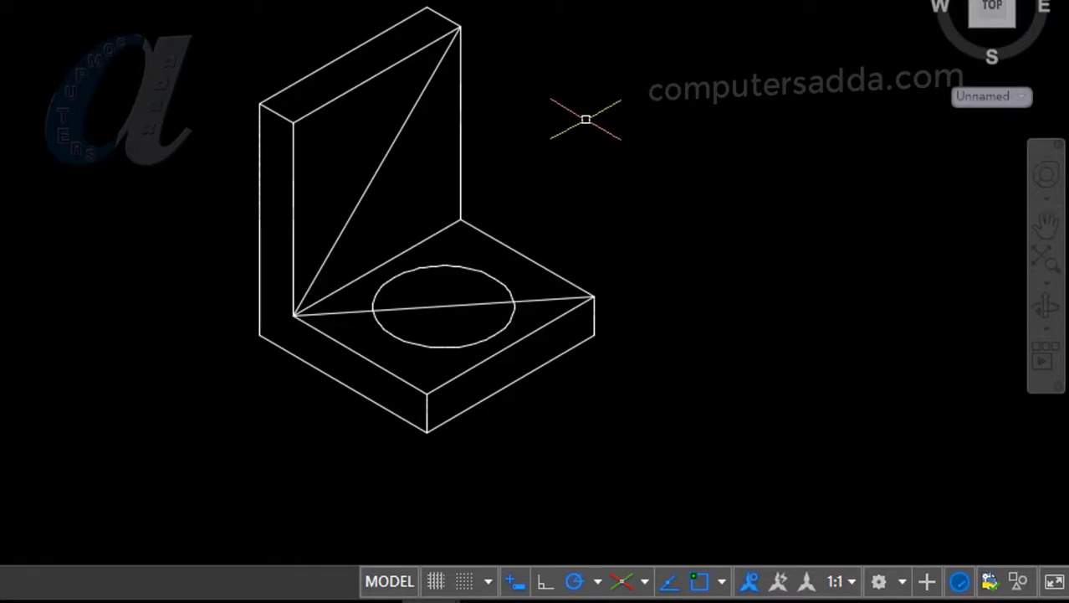
Switch to the Right isoplane and place an isocircle centred on the upright face diagonal
left_click(646, 586)
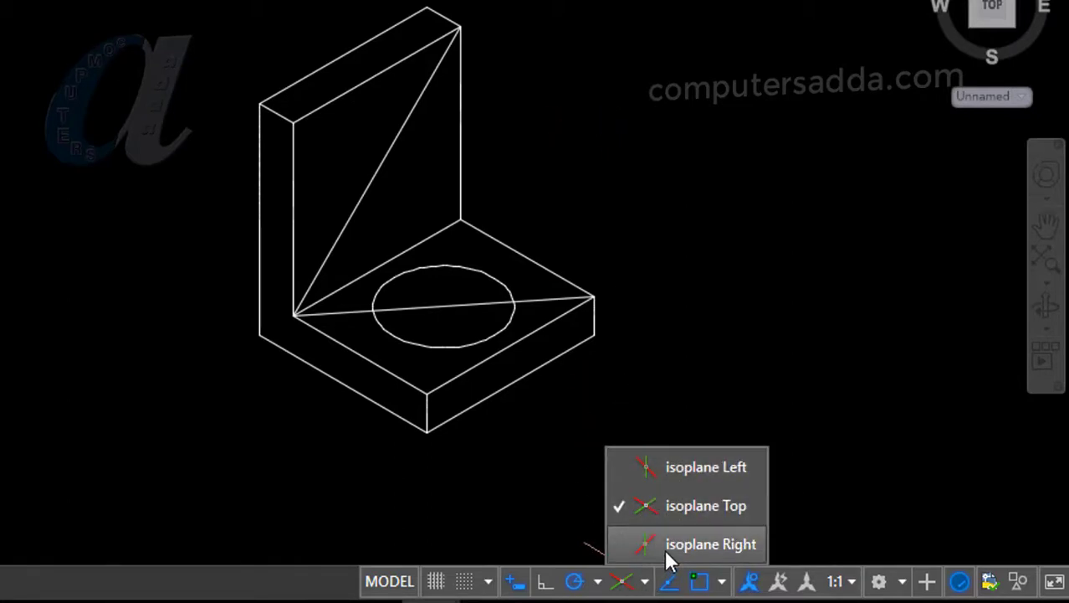
left_click(666, 553)
type("e")
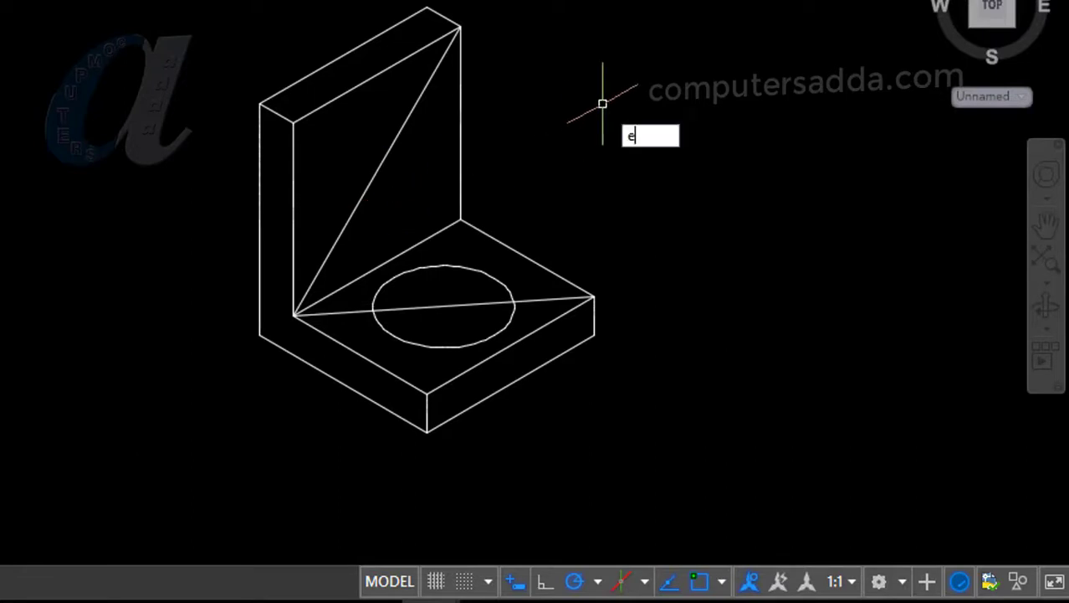
type("l")
key("Return")
type("i")
key("Return")
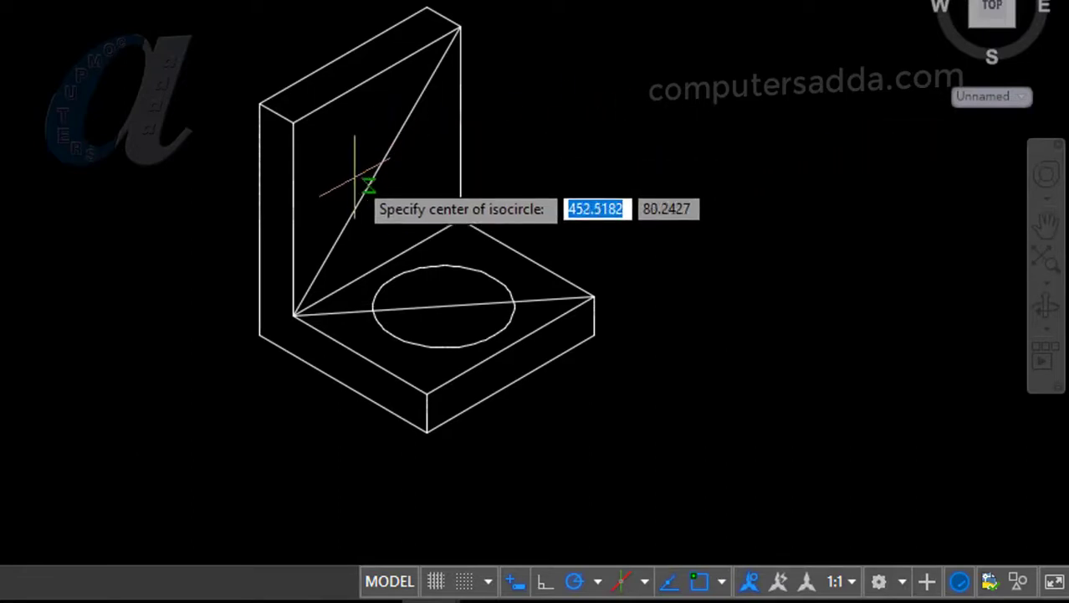
left_click(377, 171)
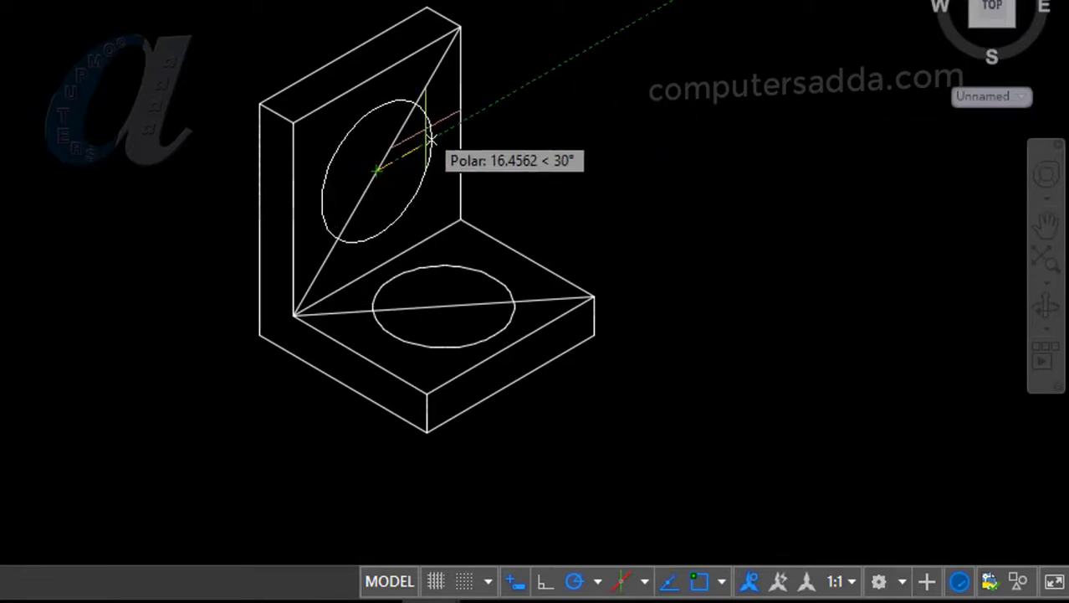
type("1")
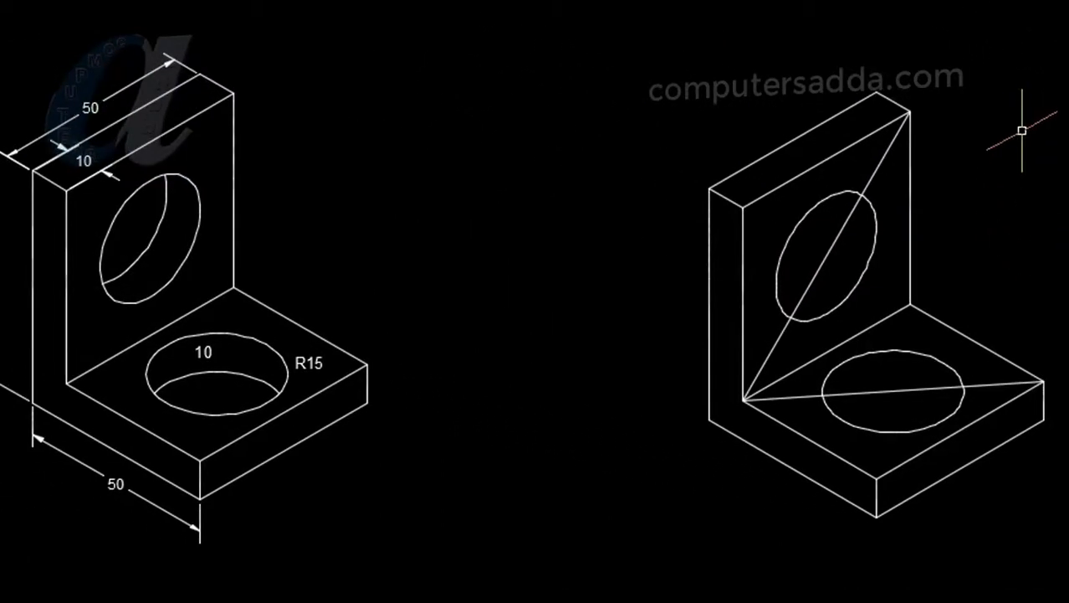
Delete the diagonal construction lines on the upright and base faces
left_click(826, 255)
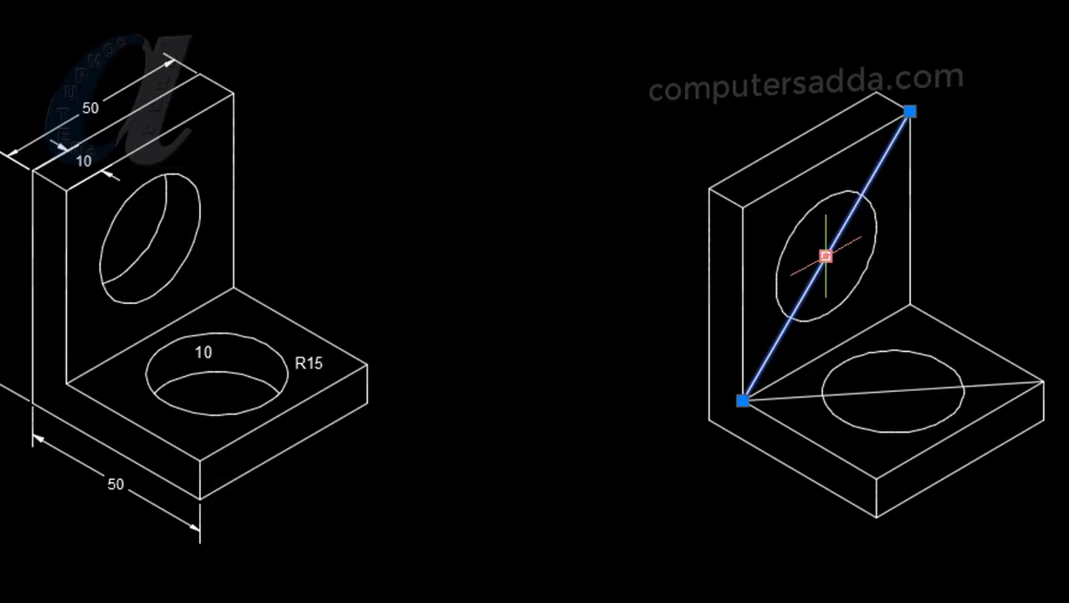
key("Delete")
left_click(885, 391)
key("Delete")
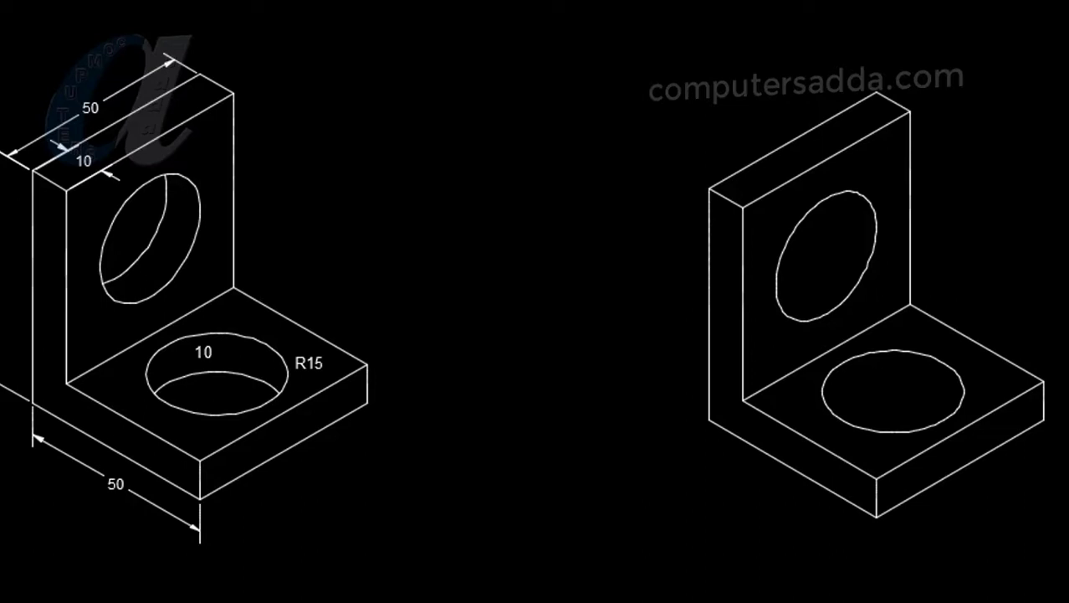
Copy the upright hole ellipse 10 units back along 150°
left_click(856, 288)
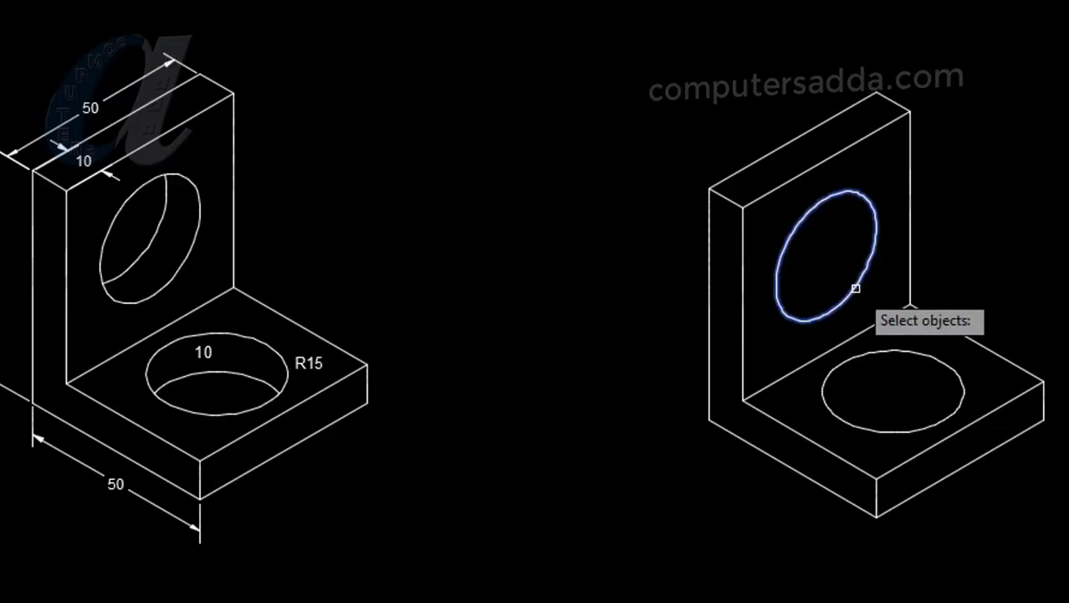
key("Return")
left_click(827, 255)
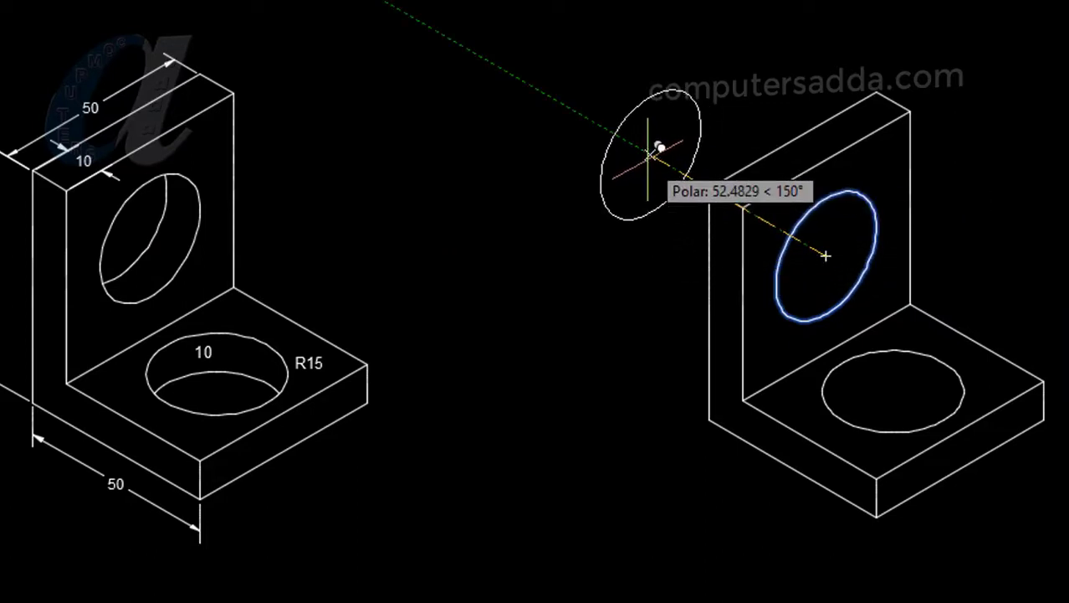
type("10")
key("Return")
key("Return")
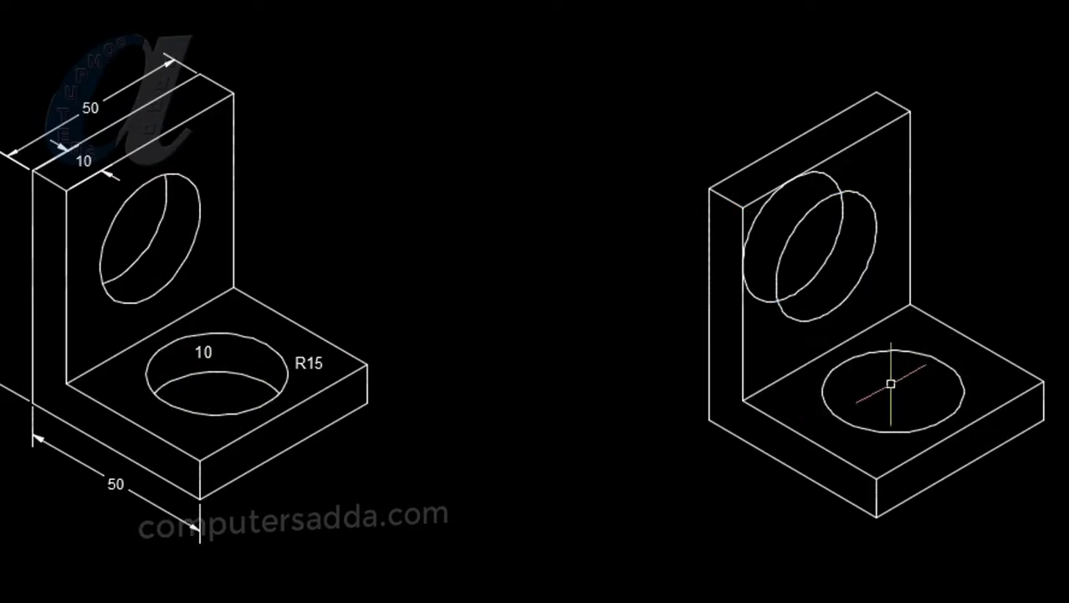
Copy the base hole ellipse 10 units straight down
type("co")
key("Return")
left_click(906, 353)
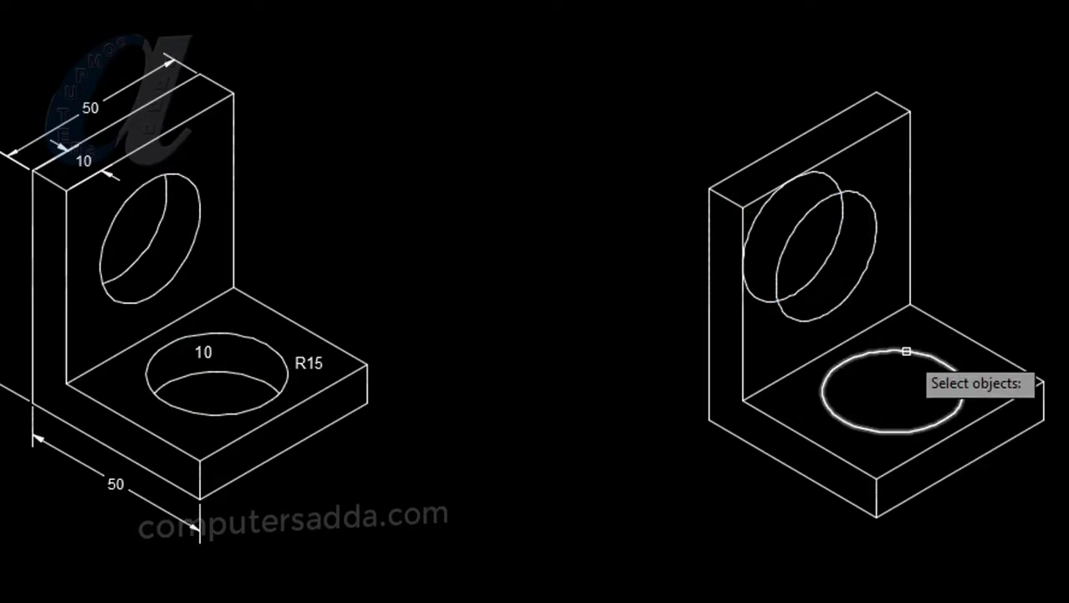
key("Return")
left_click(893, 392)
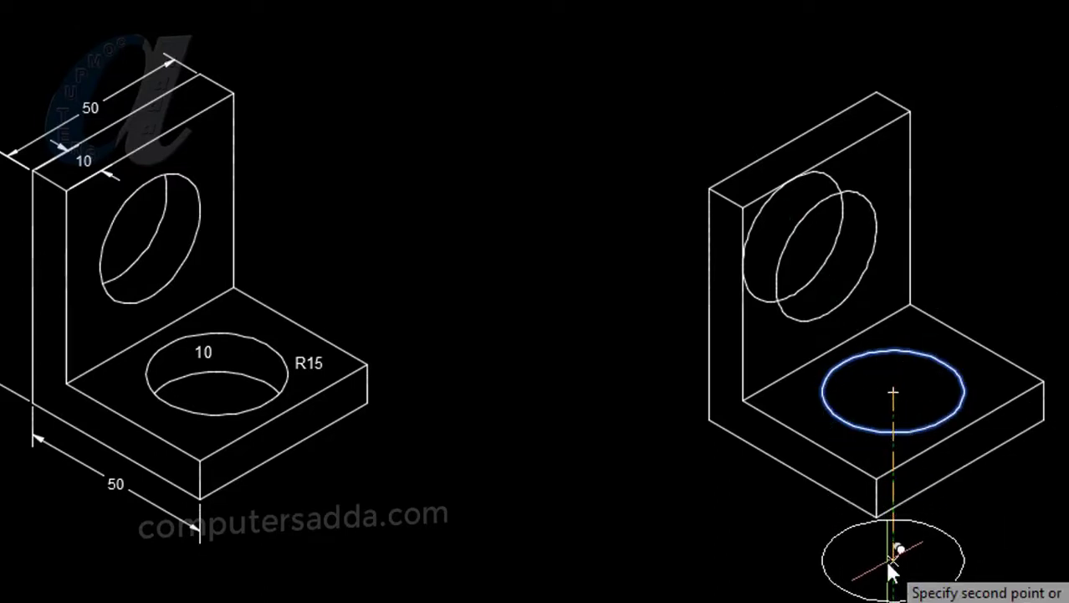
type("10")
key("Return")
key("Return")
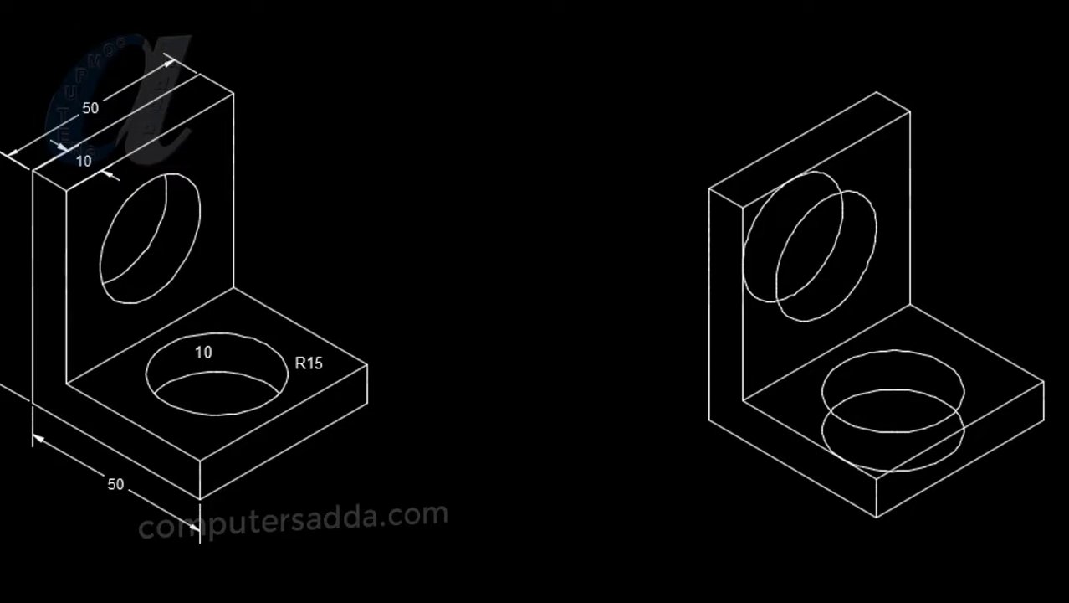
type("tr")
key("Return")
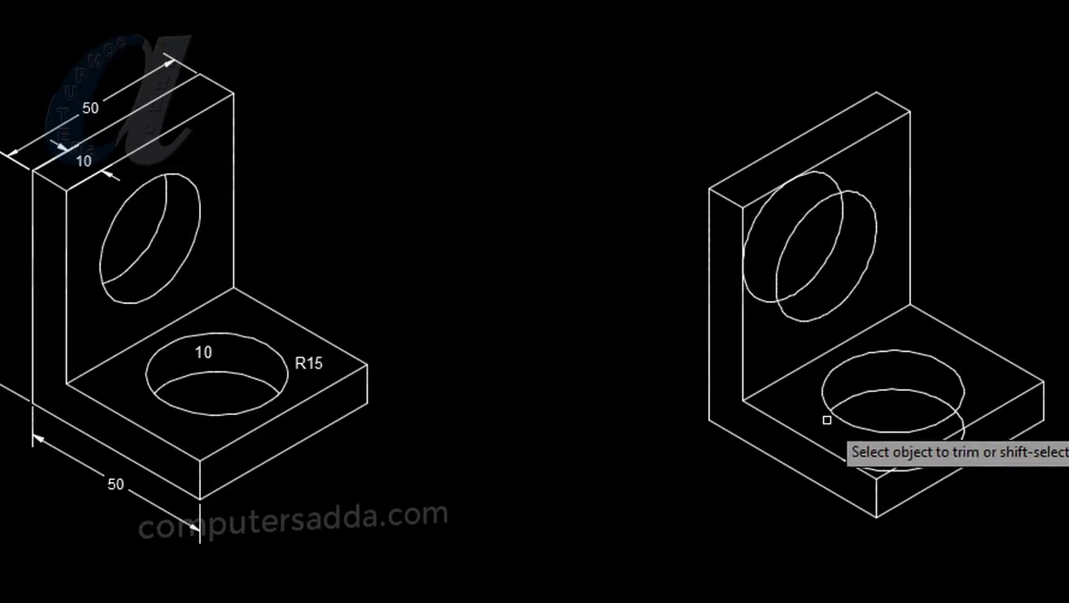
Trim the two hidden arcs from the copied ellipse of the base hole
scroll(866, 454, "up", 3)
middle_click_drag(866, 449, 655, 473)
scroll(655, 473, "up", 1)
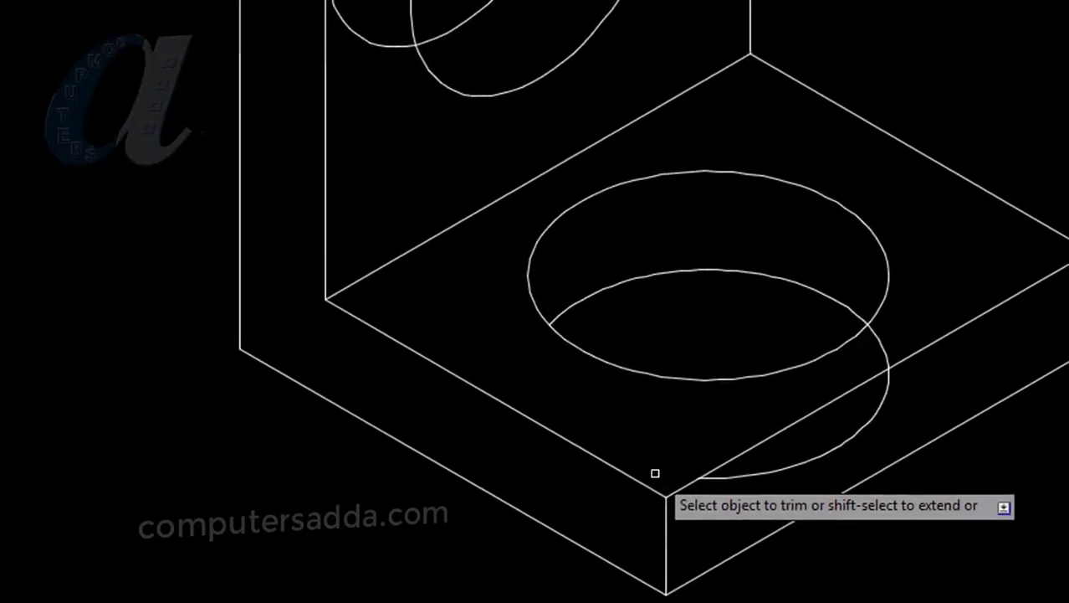
left_click(749, 469)
left_click(871, 344)
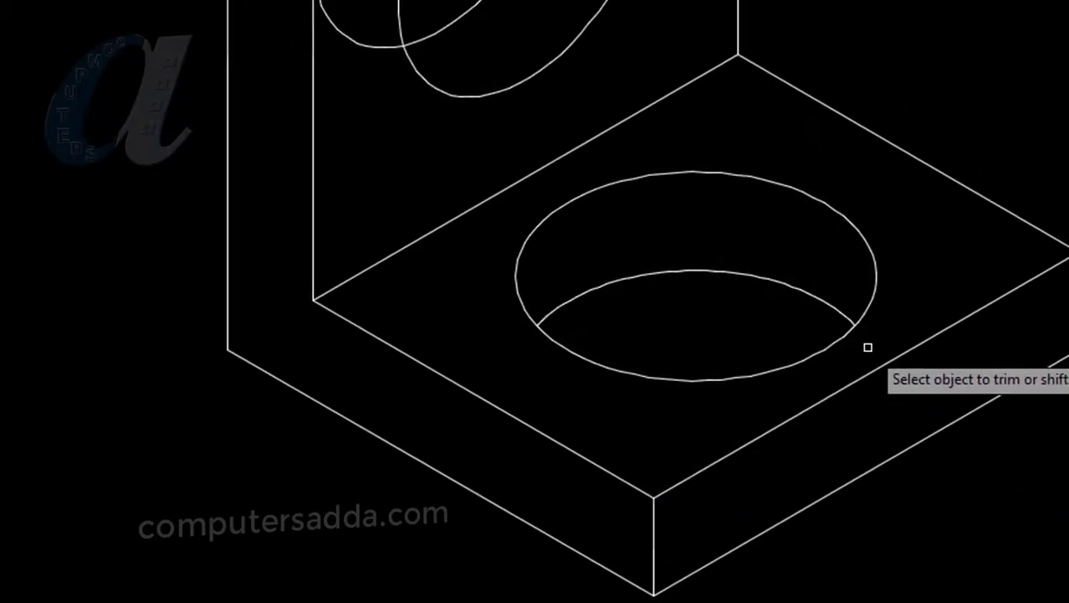
Trim the top, left and leftover hidden arcs from the upright hole's copied ellipse
scroll(870, 347, "down", 3)
scroll(686, 148, "up", 4)
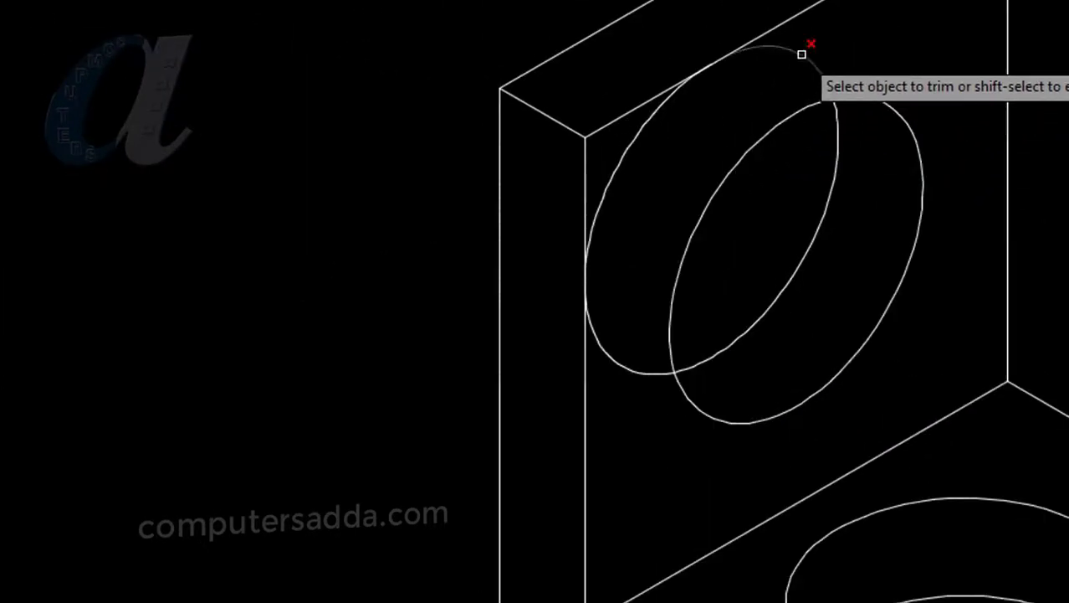
left_click(670, 116)
left_click(596, 218)
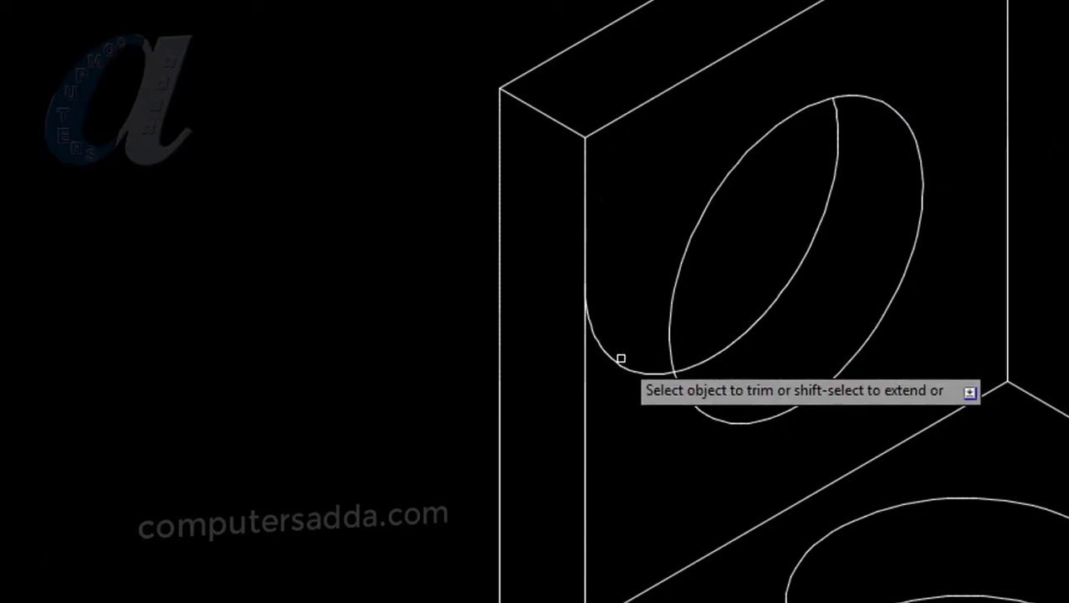
left_click(621, 359)
scroll(626, 370, "down", 3)
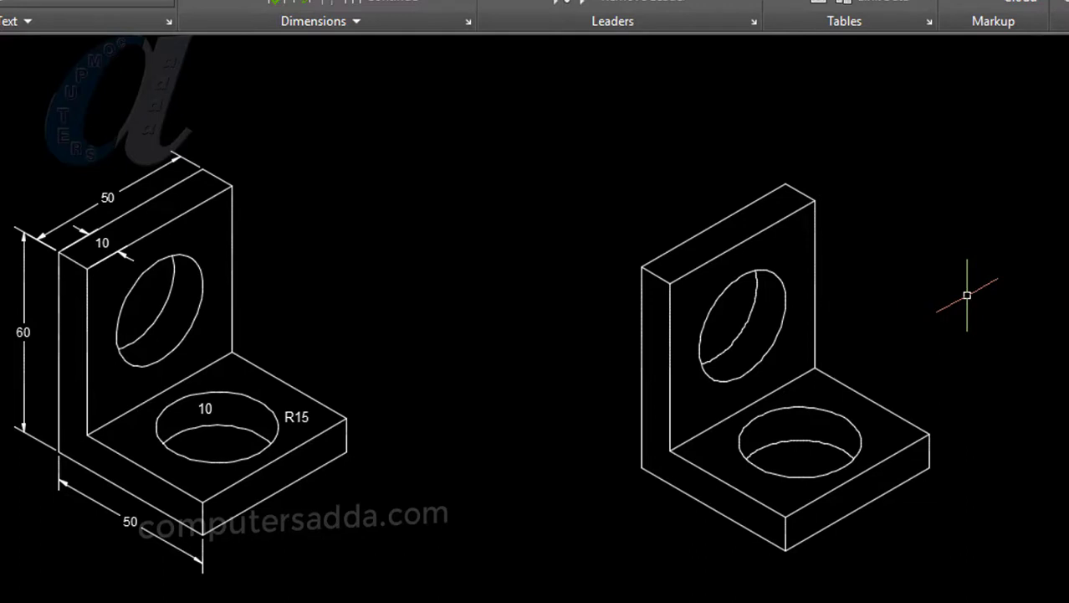
type("h")
Hatch the crescent areas inside the upright hole and the base hole
key("Return")
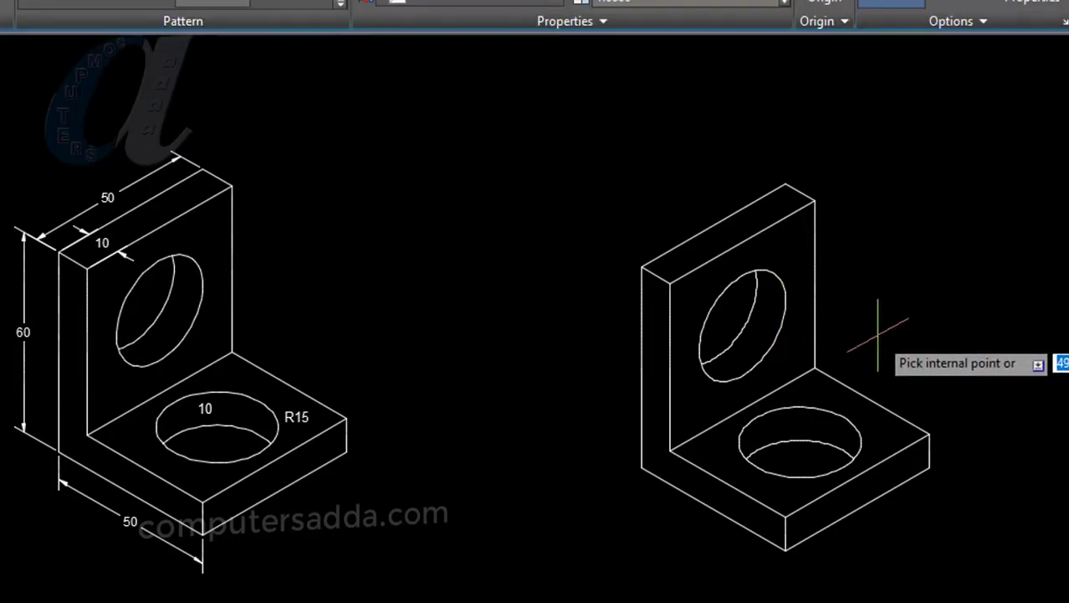
left_click(766, 330)
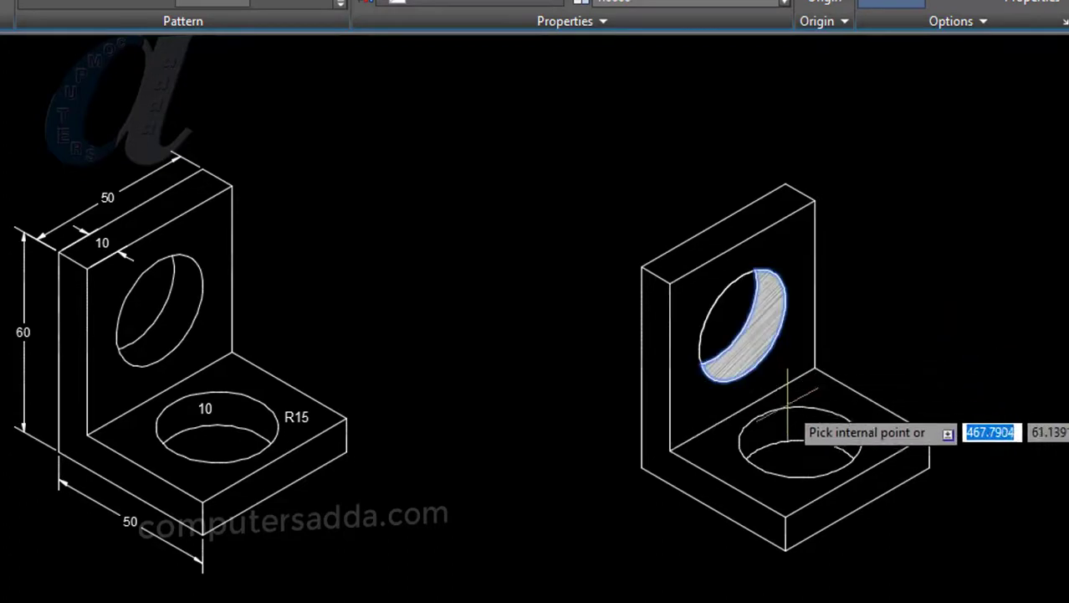
left_click(810, 431)
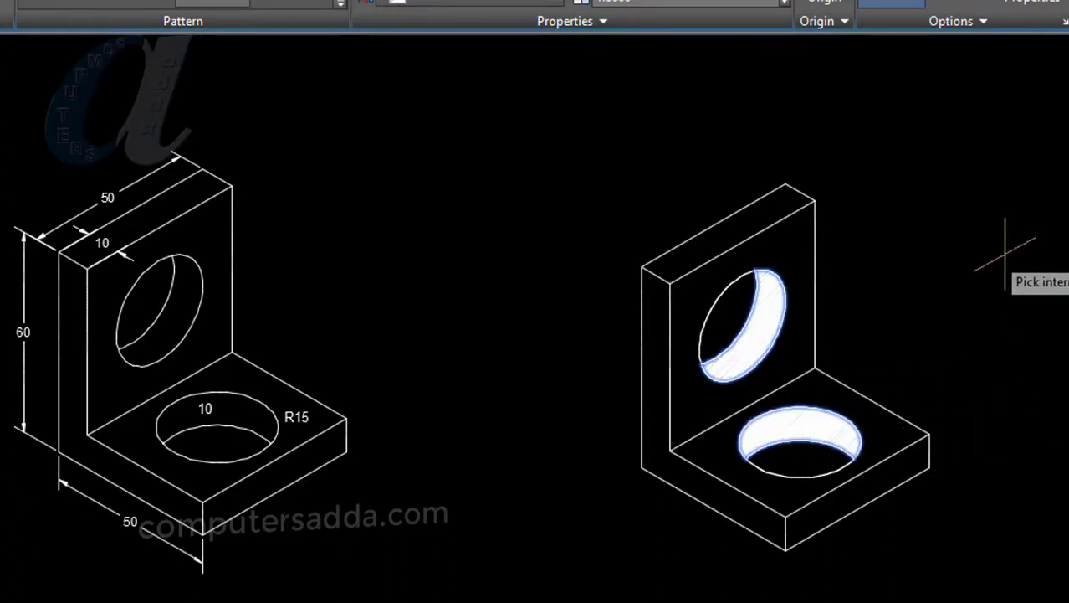
key("Return")
middle_click_drag(1021, 314, 1000, 301)
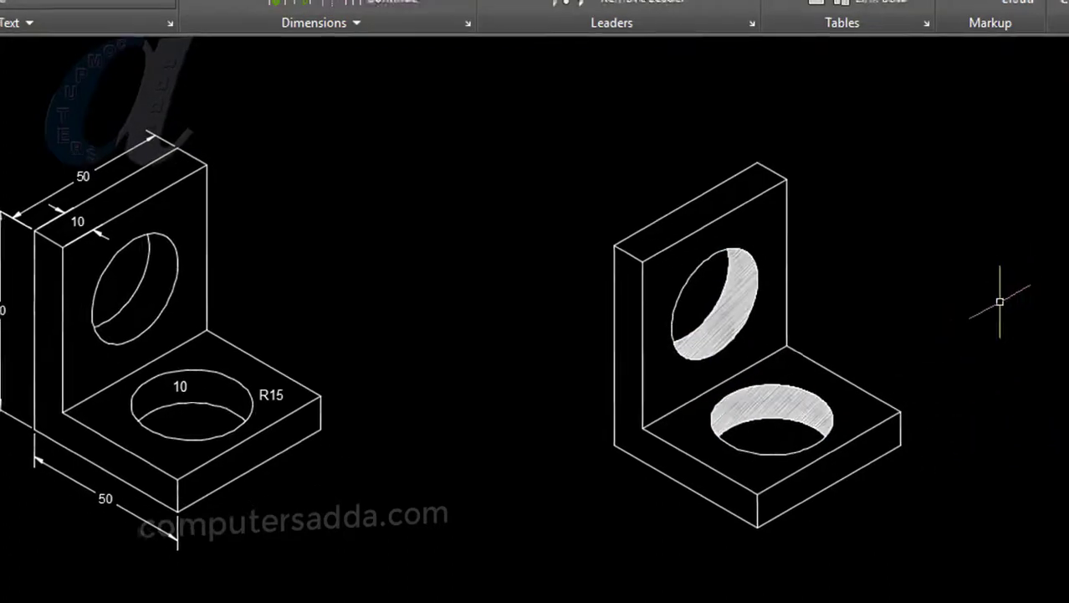